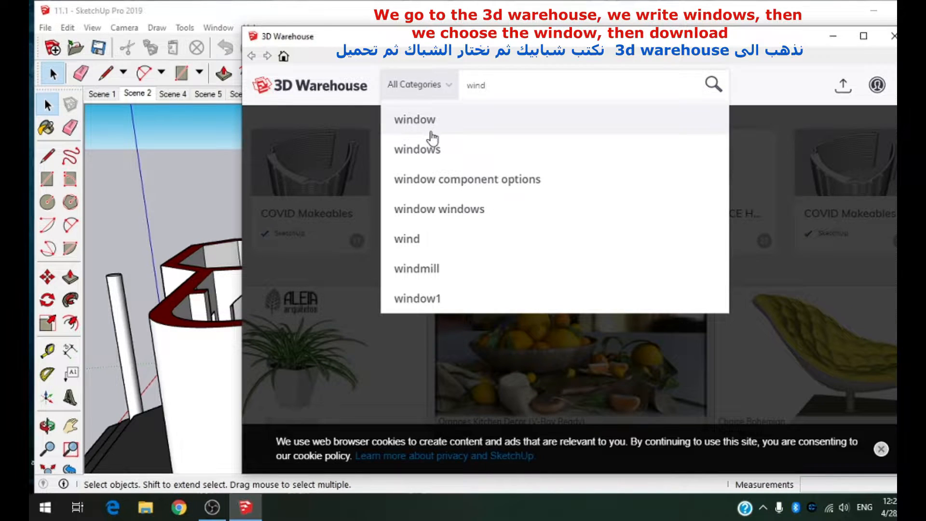
# Step: Search 3D Warehouse for "windows" and load the Topos Design Studio pair of black grid windows into the model
pyautogui.click(440, 144)
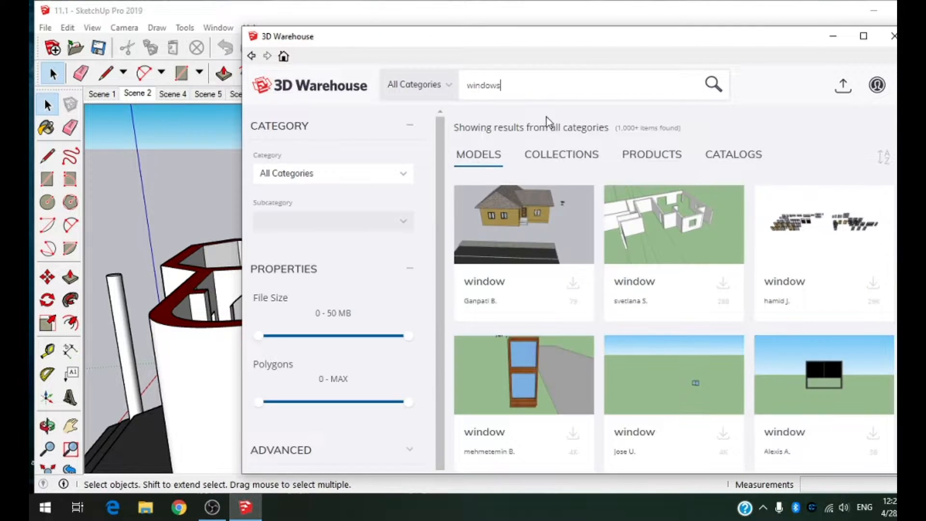
pyautogui.scroll(-6, 627, 202)
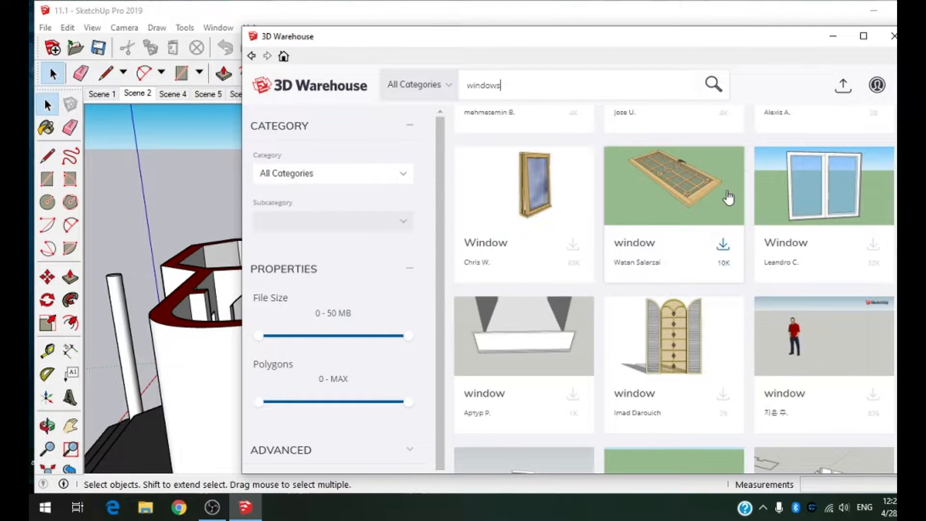
pyautogui.scroll(-8, 776, 201)
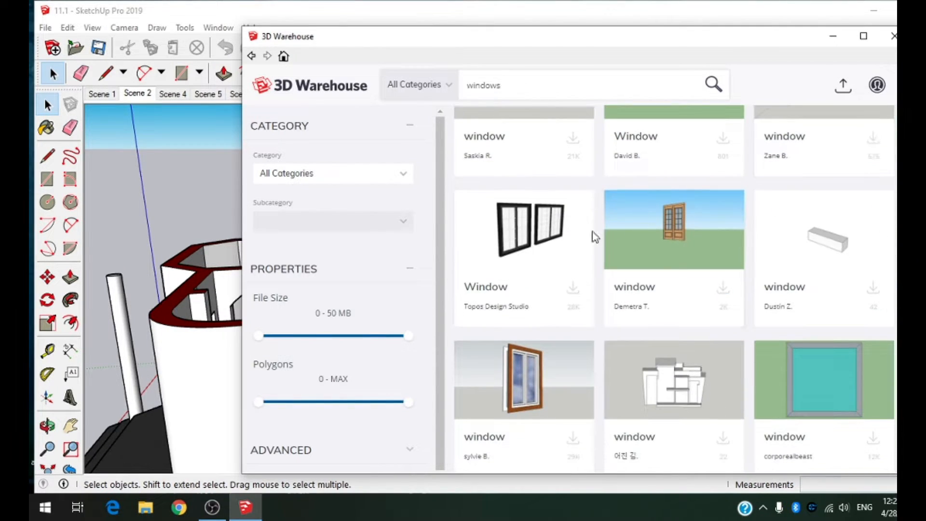
pyautogui.click(574, 291)
pyautogui.click(546, 292)
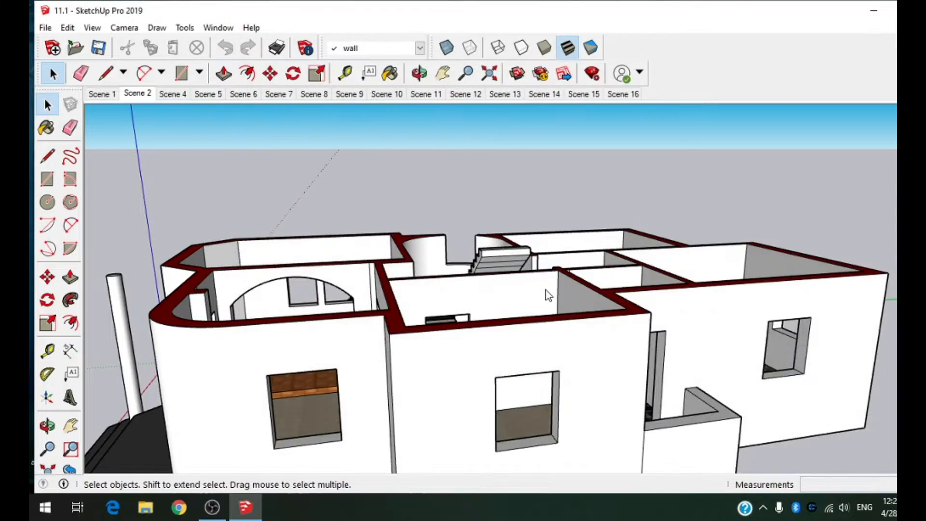
# Step: Place the downloaded window component in the empty area beside the house
pyautogui.scroll(-8, 599, 252)
pyautogui.moveTo(620, 294)
pyautogui.mouseDown(button='middle')
pyautogui.moveTo(627, 314)
pyautogui.moveTo(751, 437)
pyautogui.mouseUp(button='middle')
pyautogui.scroll(7, 612, 226)
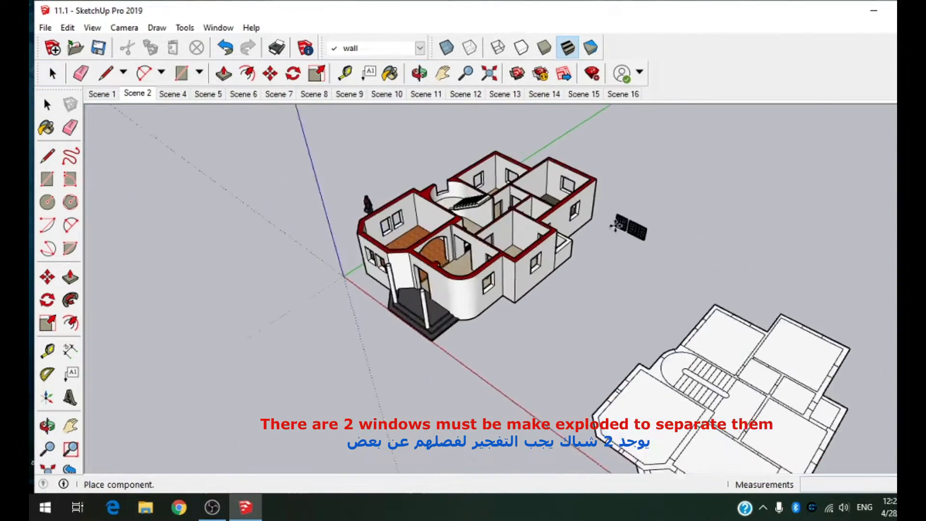
pyautogui.click(595, 300)
pyautogui.scroll(6, 589, 304)
pyautogui.moveTo(668, 325); pyautogui.dragTo(784, 250, button='middle')
pyautogui.press('m')
pyautogui.click(629, 339)
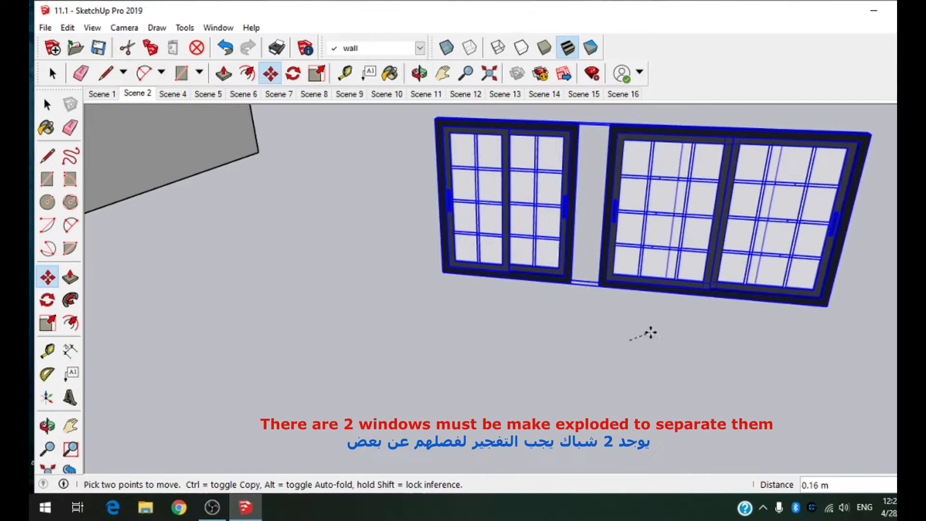
pyautogui.press('Escape')
# Step: Explode the placed component into two separate windows and clear the selection
pyautogui.rightClick(439, 255)
pyautogui.click(484, 300)
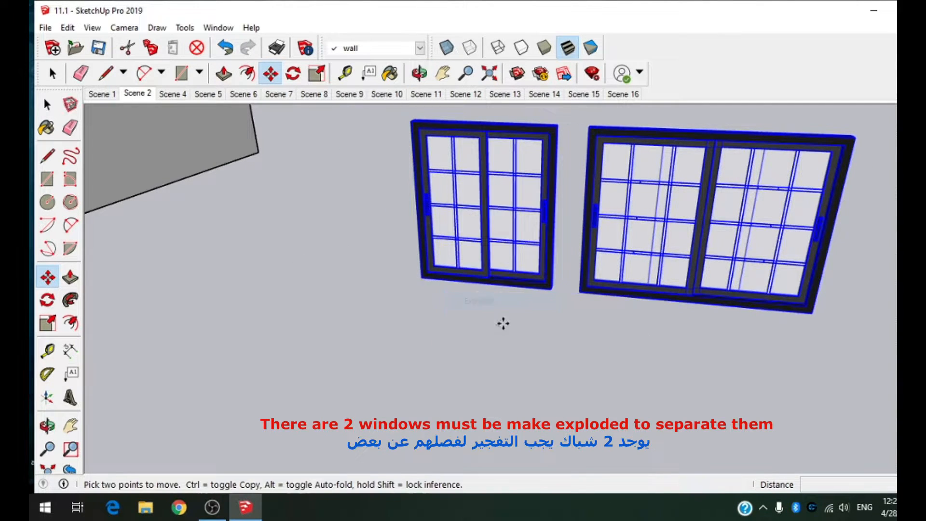
pyautogui.press('Escape')
pyautogui.click(47, 109)
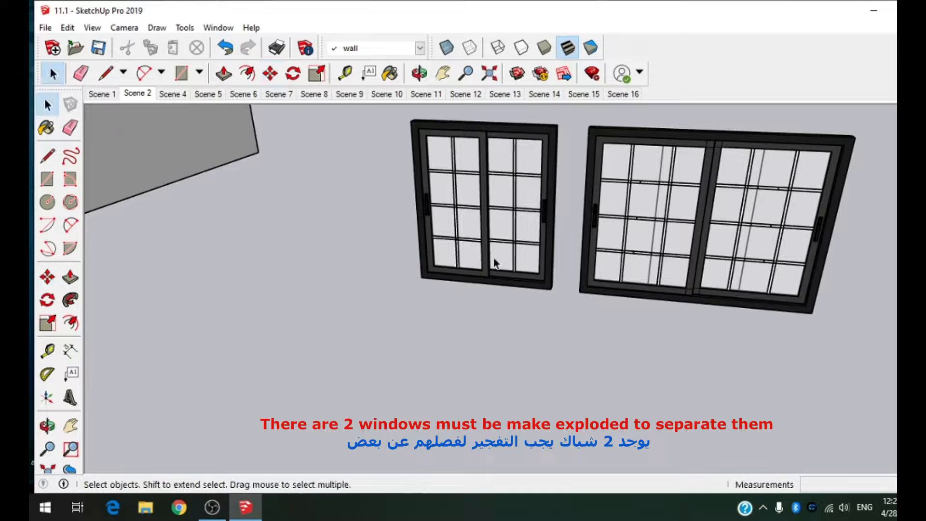
# Step: Copy the smaller window by its lower-left corner to the lower-left corner of the left opening in the front wall
pyautogui.click(495, 263)
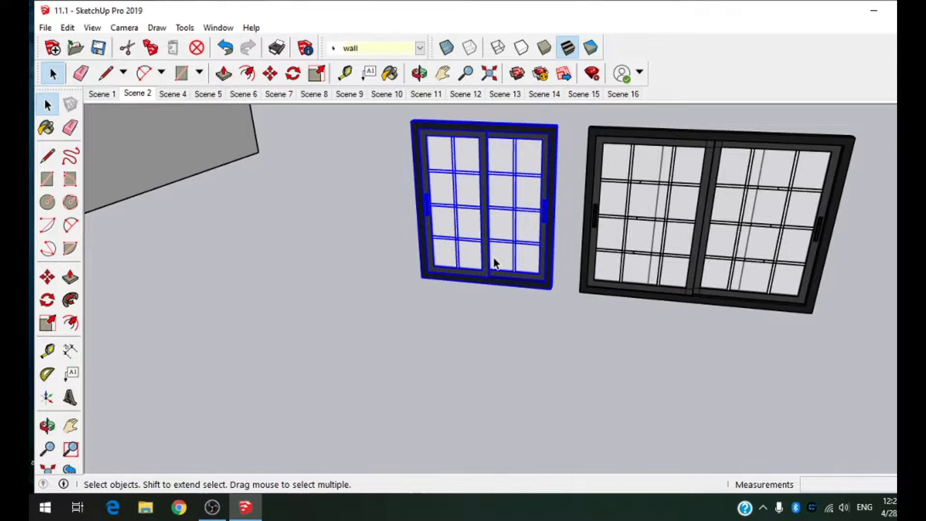
pyautogui.click(48, 278)
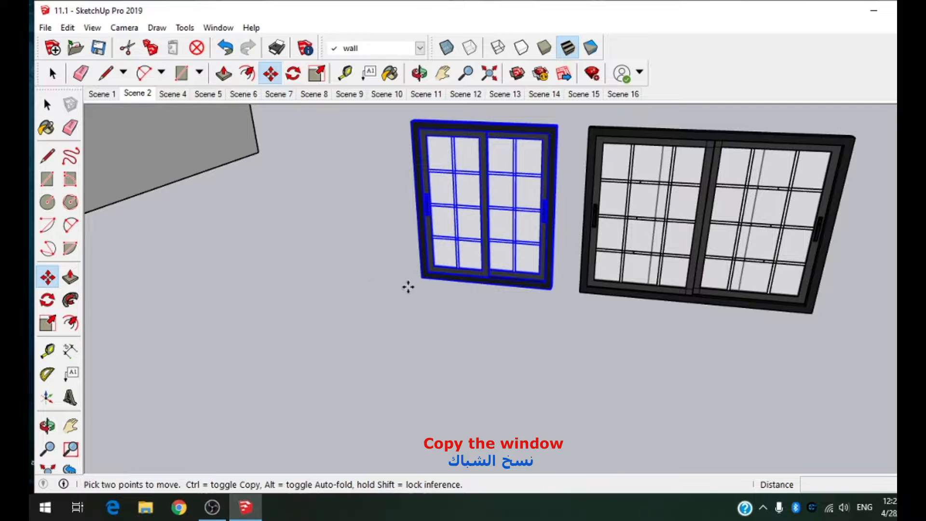
pyautogui.press('ctrl')
pyautogui.click(423, 278)
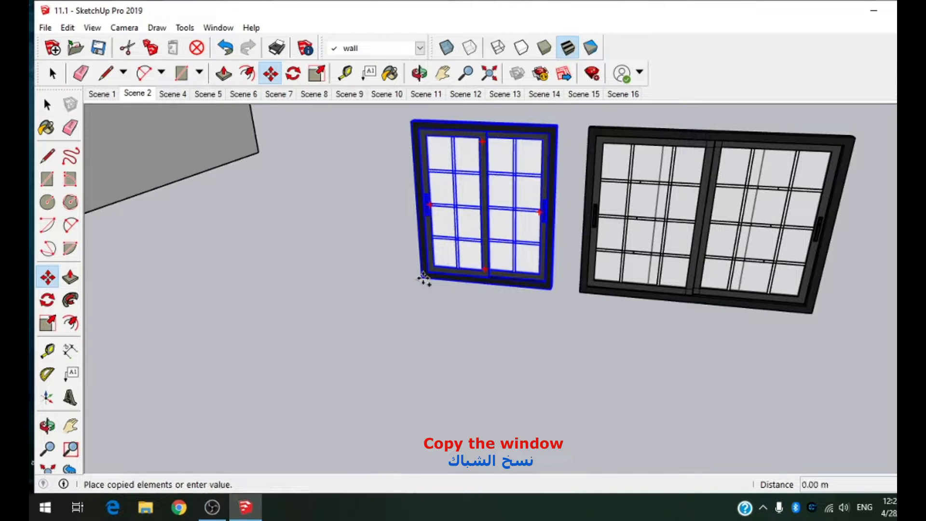
pyautogui.press('Escape')
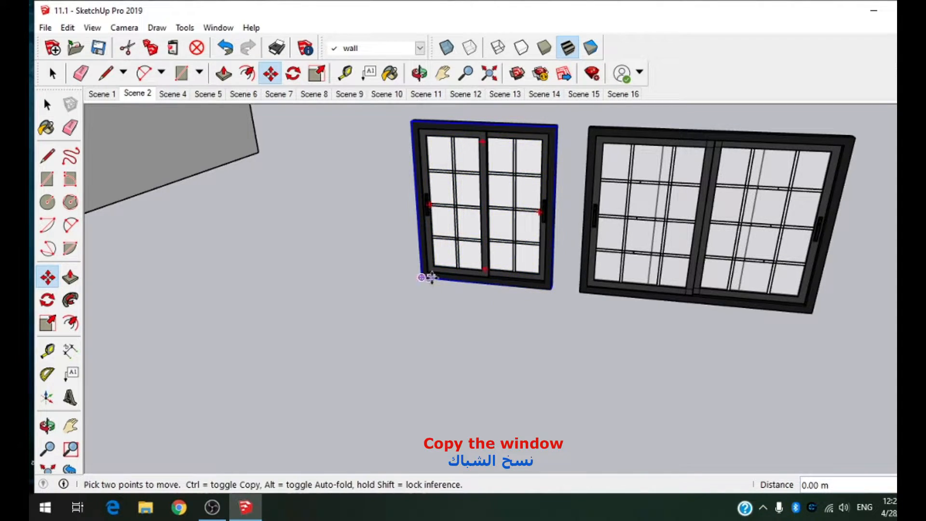
pyautogui.click(424, 280)
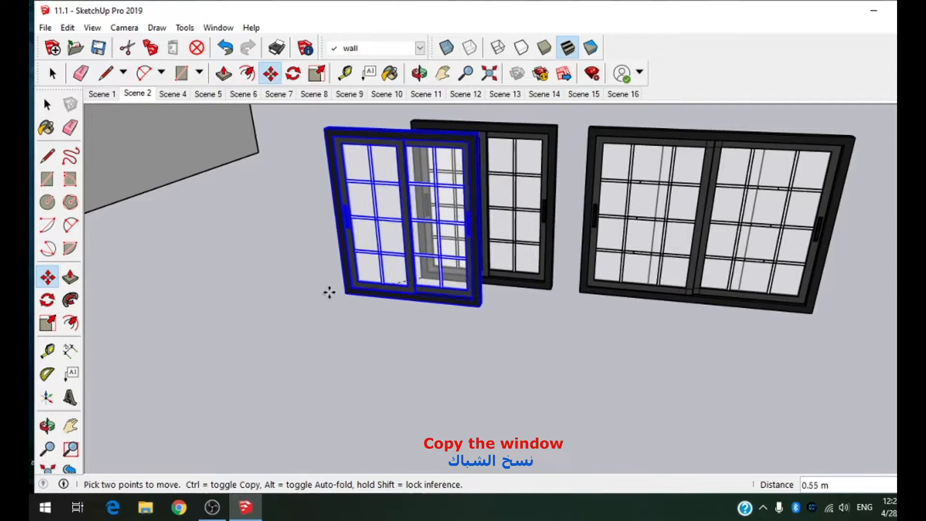
pyautogui.scroll(-4, 456, 279)
pyautogui.scroll(-6, 348, 282)
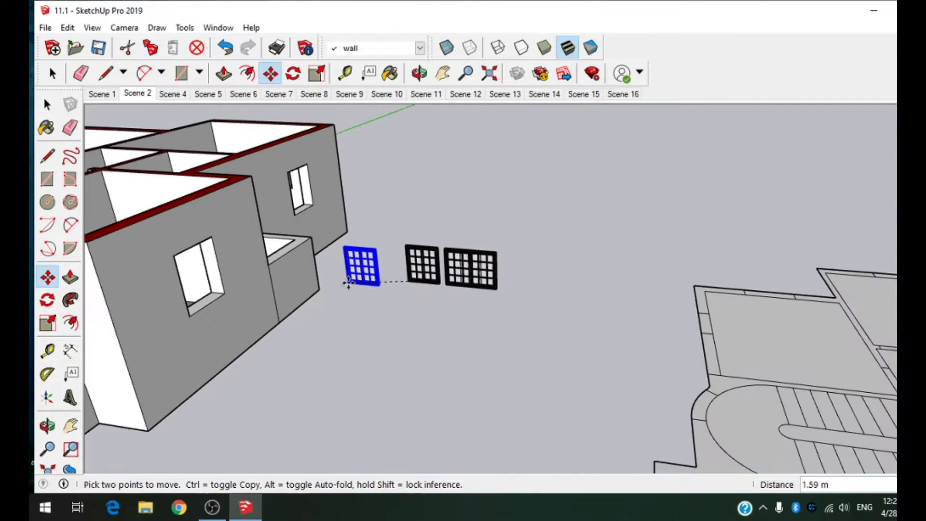
pyautogui.moveTo(361, 287); pyautogui.dragTo(434, 261, button='middle')
pyautogui.scroll(-3, 563, 217)
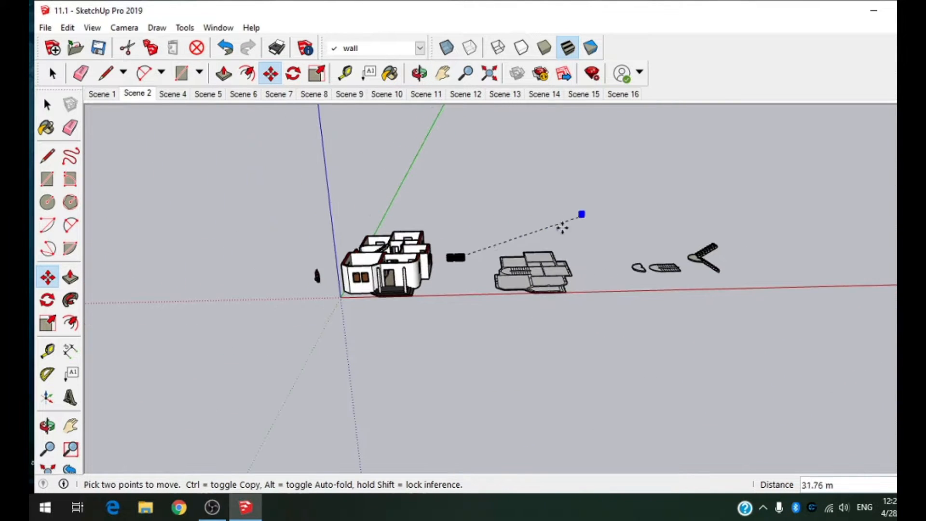
pyautogui.scroll(6, 321, 270)
pyautogui.scroll(10, 321, 270)
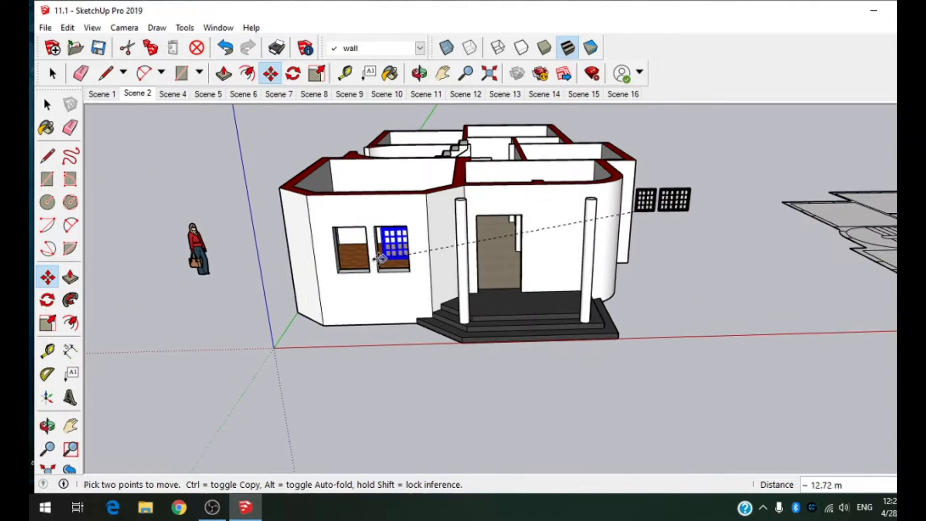
pyautogui.scroll(5, 319, 290)
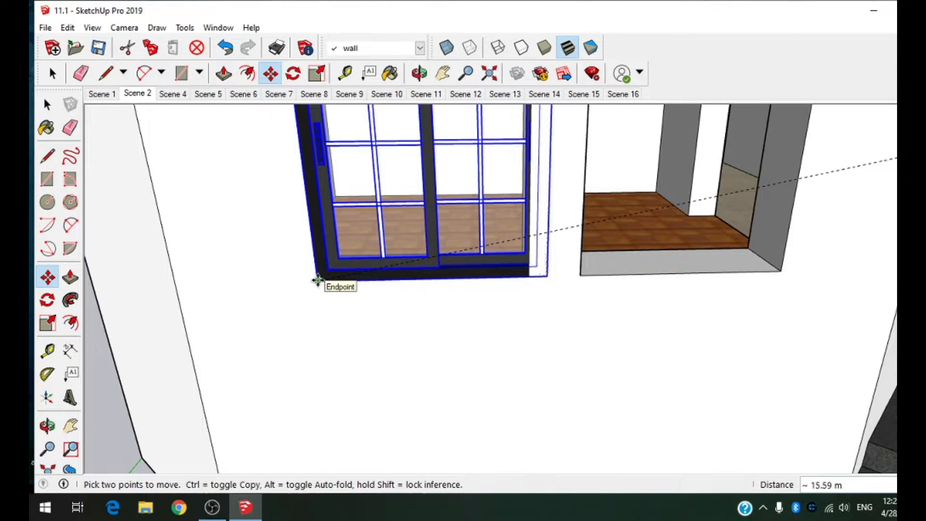
# Step: Scale the placed window's width by about 0.92 to fit the left front opening
pyautogui.scroll(-4, 410, 322)
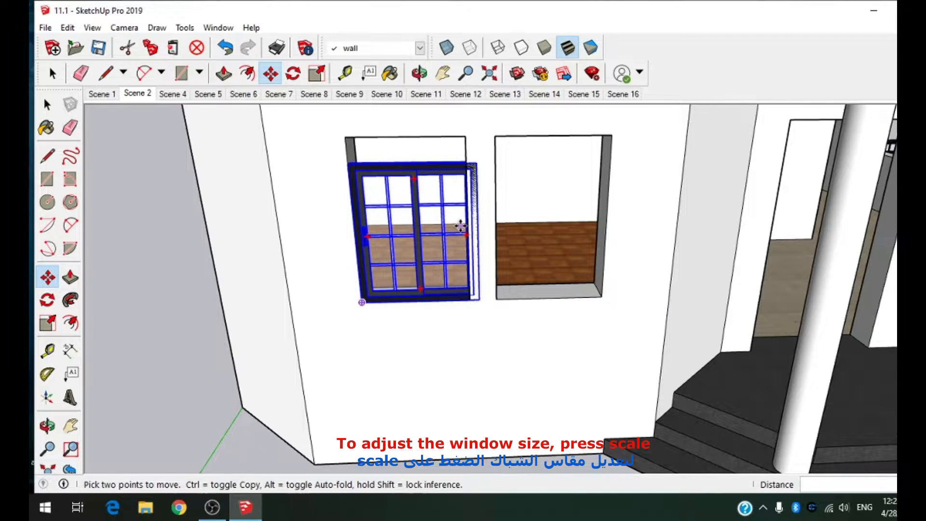
pyautogui.moveTo(461, 227); pyautogui.dragTo(464, 183, button='middle')
pyautogui.scroll(5, 466, 182)
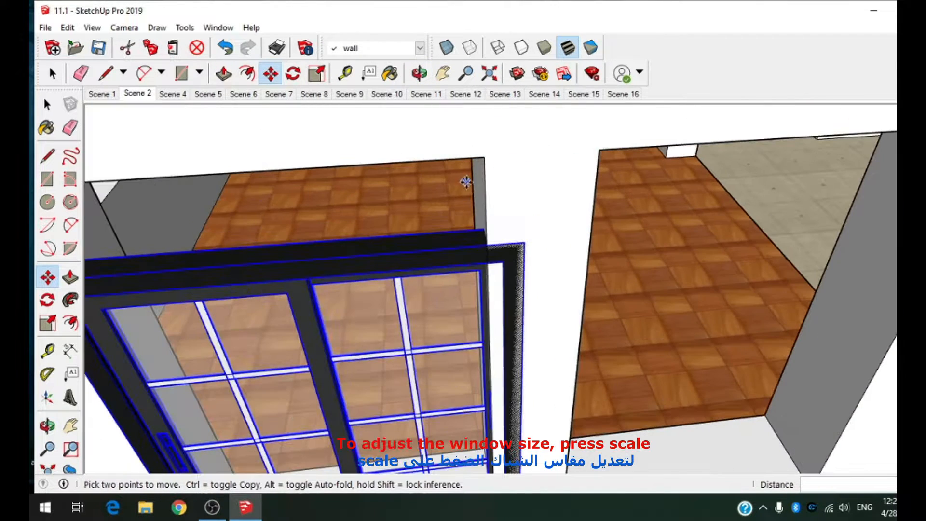
pyautogui.scroll(-1, 584, 188)
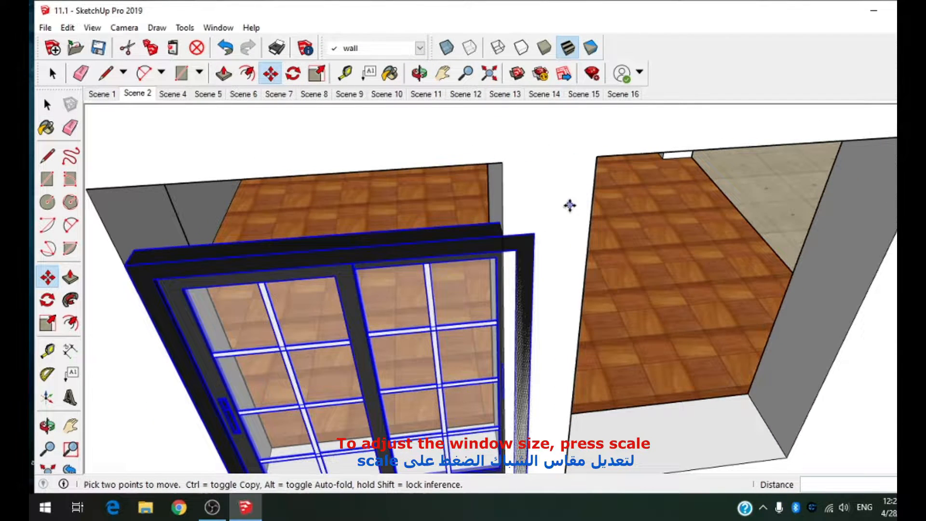
pyautogui.scroll(-3, 496, 207)
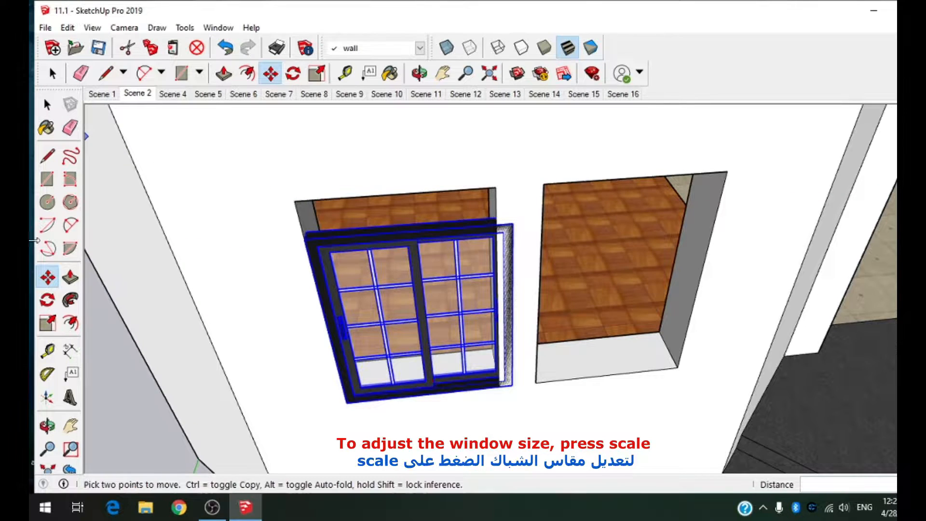
pyautogui.click(50, 323)
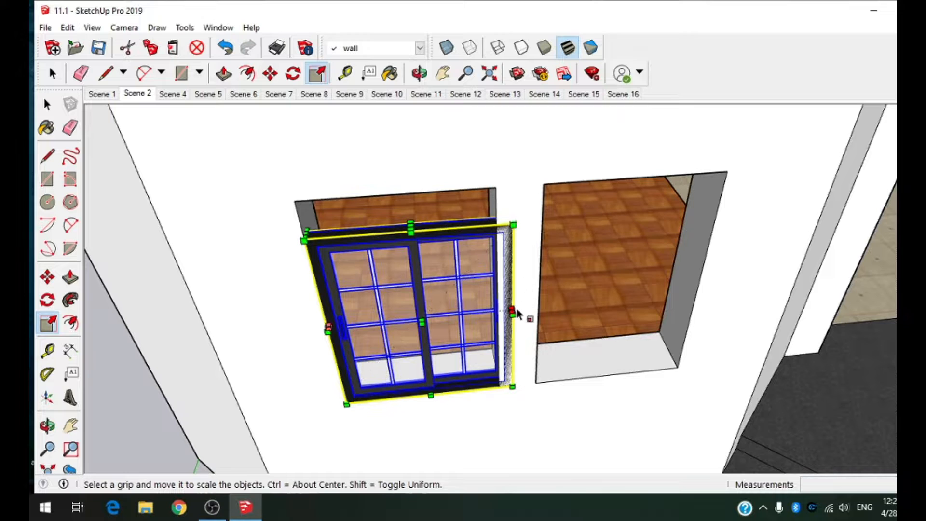
pyautogui.moveTo(515, 320); pyautogui.dragTo(501, 322)
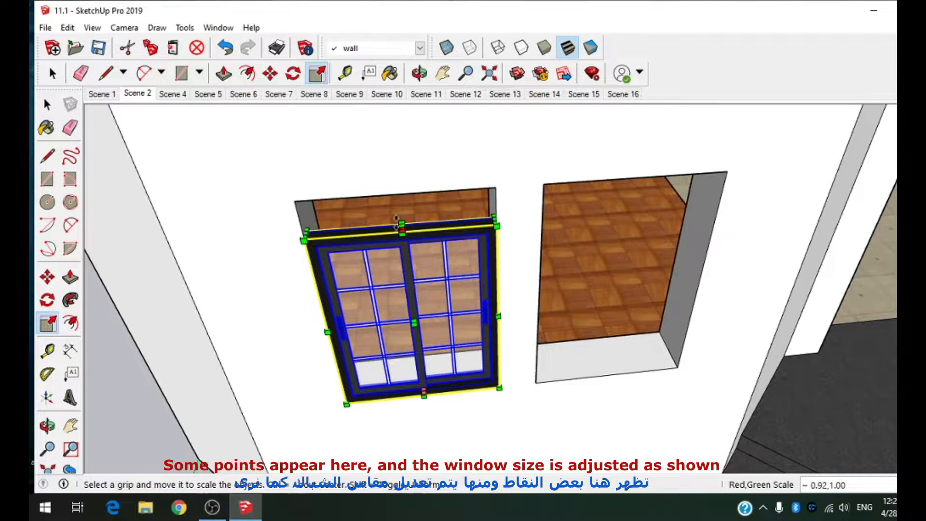
# Step: Scale the window's height by about 1.18 up to the top edge of the opening
pyautogui.scroll(4, 397, 219)
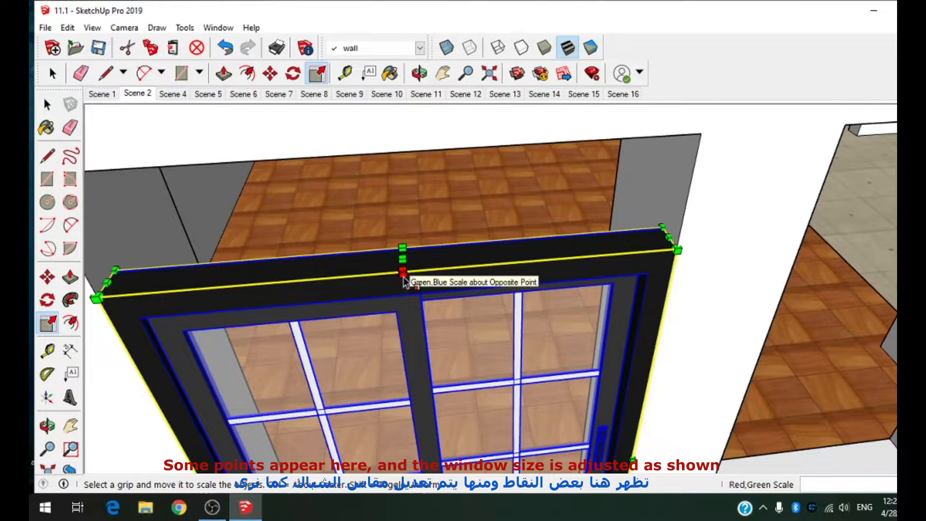
pyautogui.moveTo(404, 280); pyautogui.dragTo(386, 145)
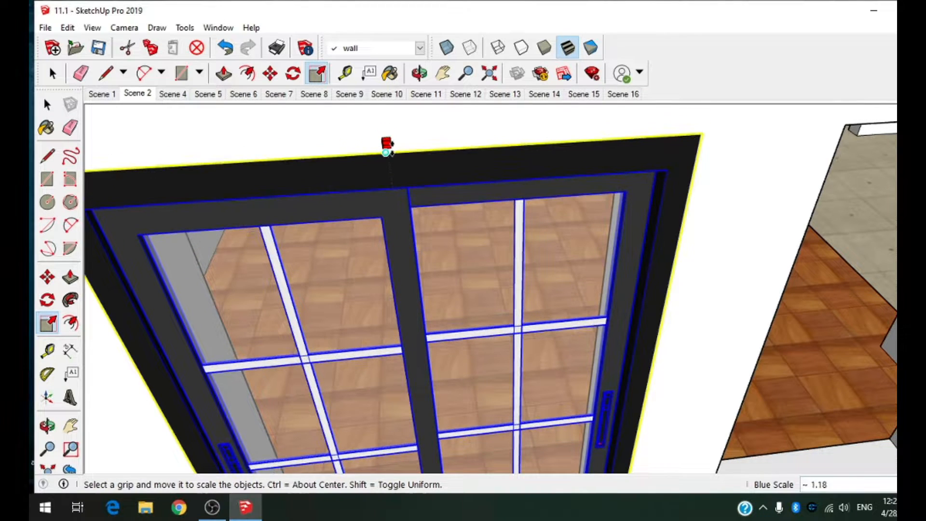
pyautogui.scroll(-6, 418, 219)
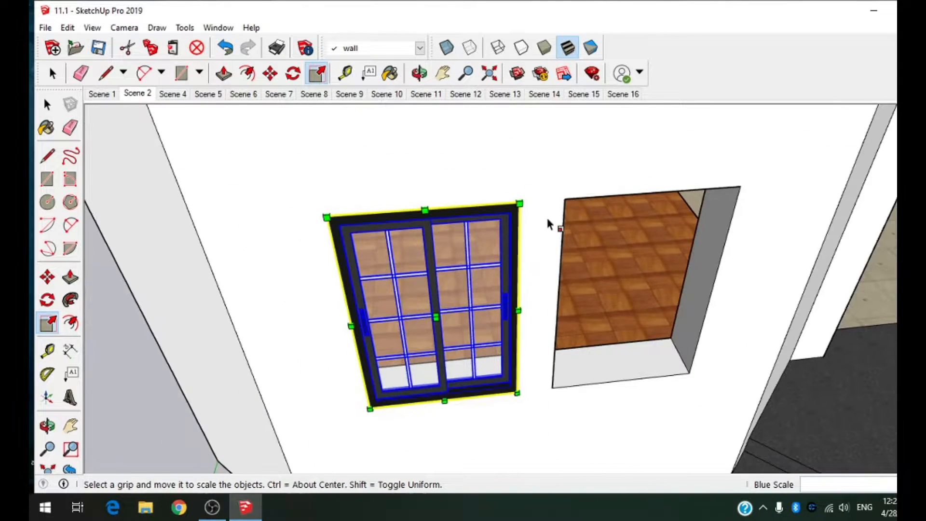
# Step: Copy the fitted window by its lower-left corner into the neighbouring right opening of the front wall
pyautogui.moveTo(547, 215); pyautogui.dragTo(295, 213, button='middle')
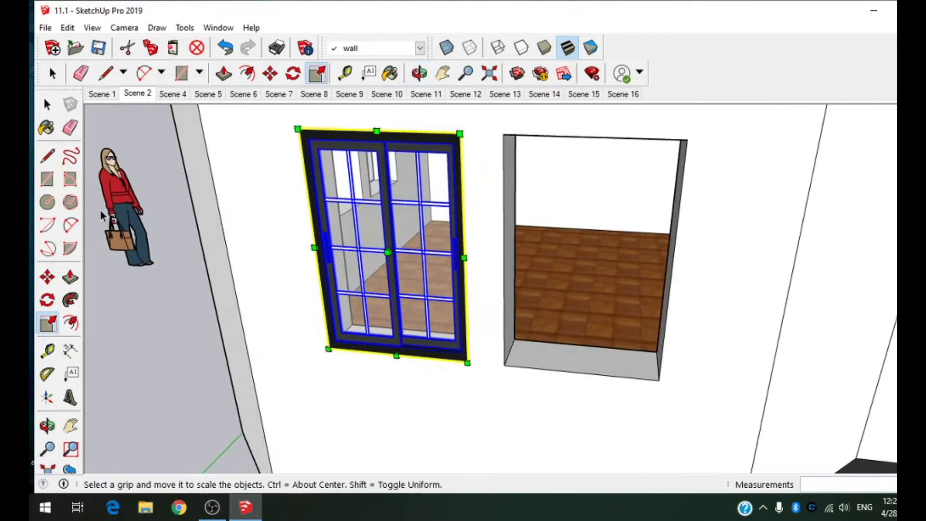
pyautogui.click(47, 278)
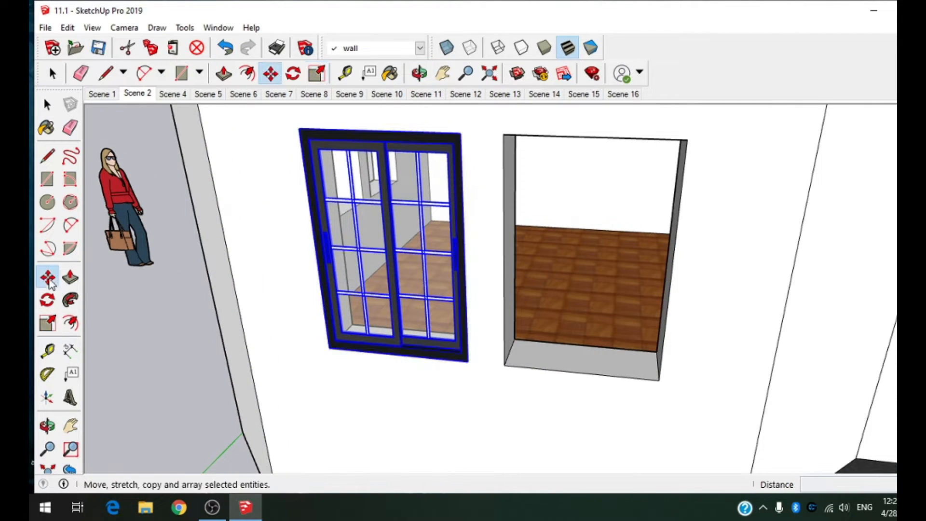
pyautogui.click(328, 350)
pyautogui.press('ctrl')
pyautogui.click(505, 367)
pyautogui.scroll(-3, 467, 382)
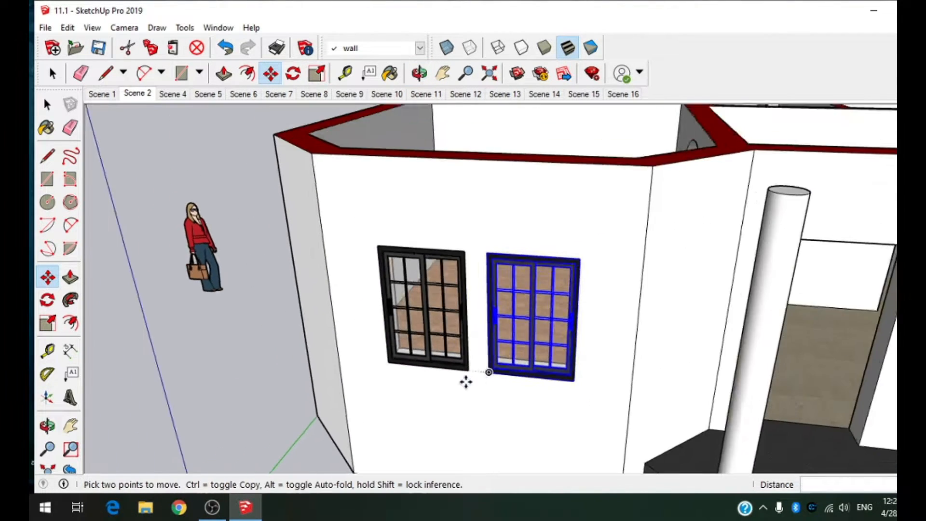
pyautogui.scroll(-3, 466, 382)
# Step: Open the copied window's nested left sash for editing and select the front face of its frame
pyautogui.moveTo(466, 383); pyautogui.dragTo(535, 308, button='middle')
pyautogui.scroll(9, 473, 277)
pyautogui.scroll(-1, 535, 308)
pyautogui.click(55, 75)
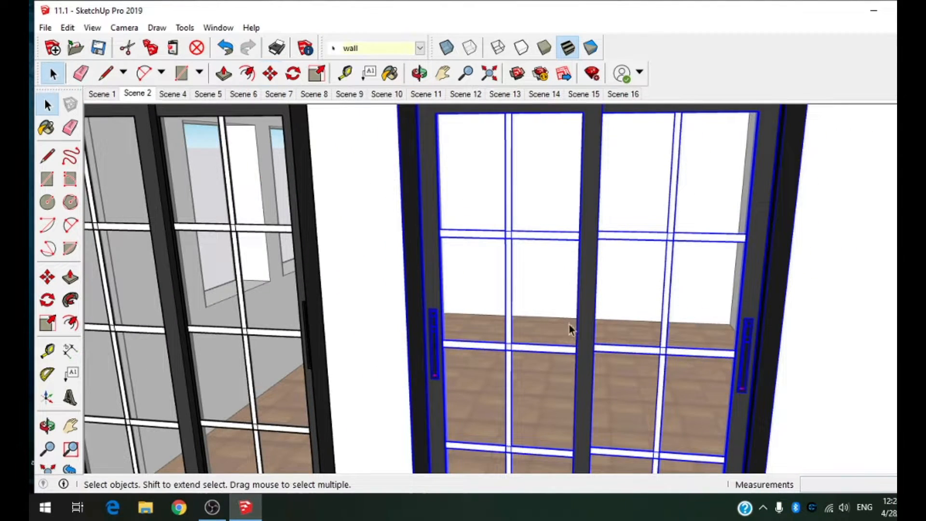
pyautogui.doubleClick(589, 334)
pyautogui.click(590, 334)
pyautogui.doubleClick(586, 348)
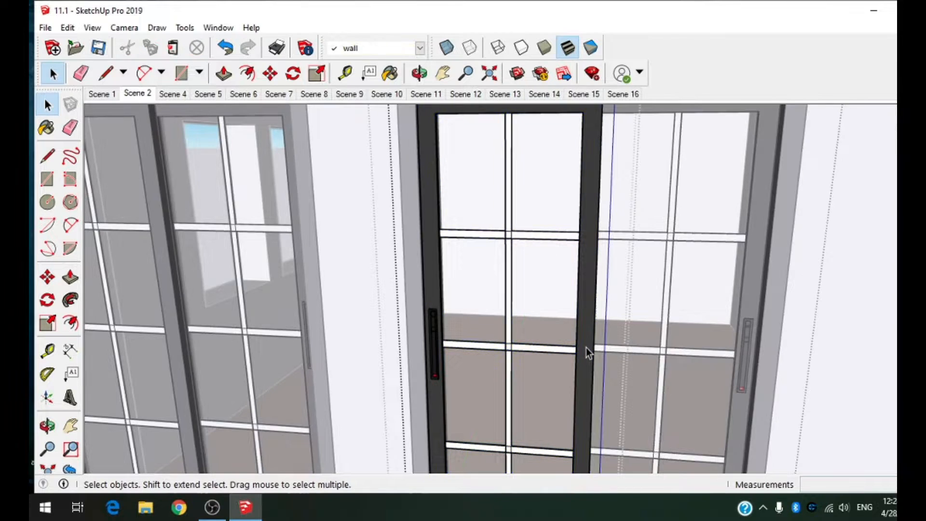
pyautogui.tripleClick(586, 349)
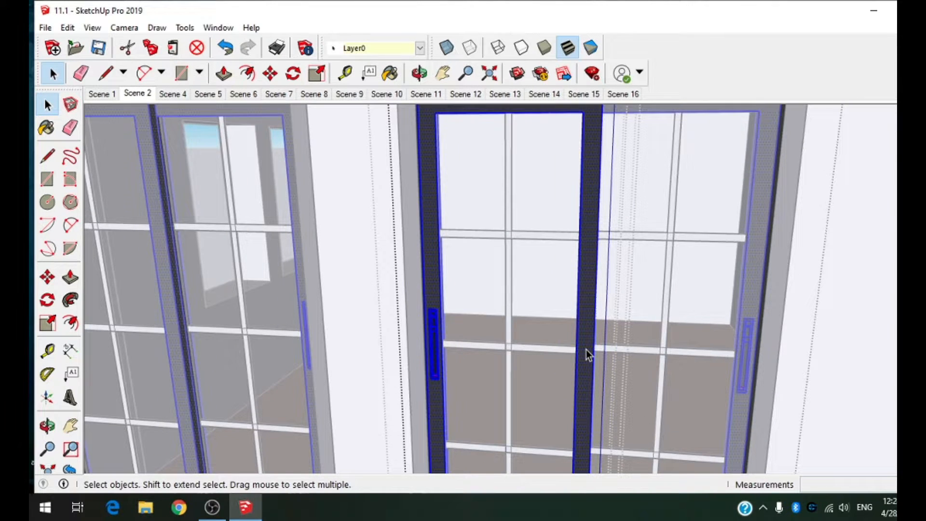
pyautogui.click(586, 350)
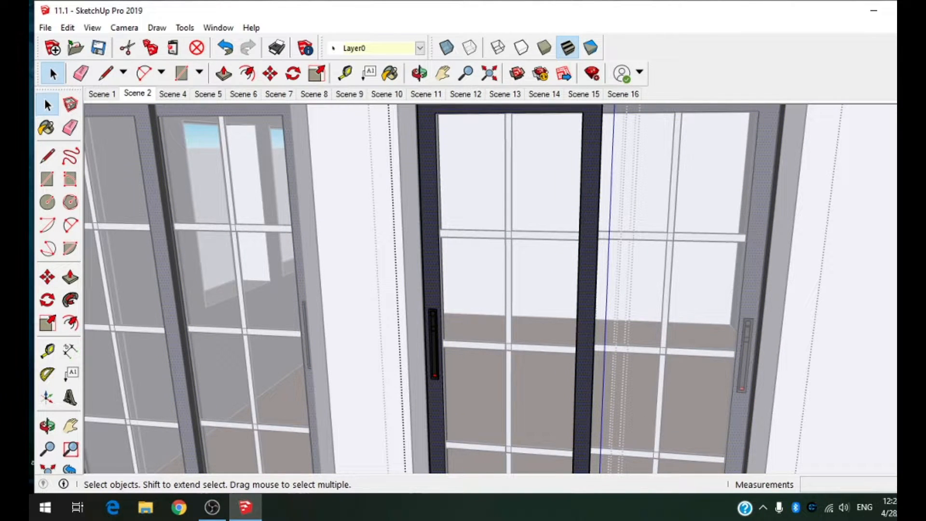
# Step: Paint the selected sash frame of the right front window with Wood Veneer 01 from the Wood materials
pyautogui.click(848, 223)
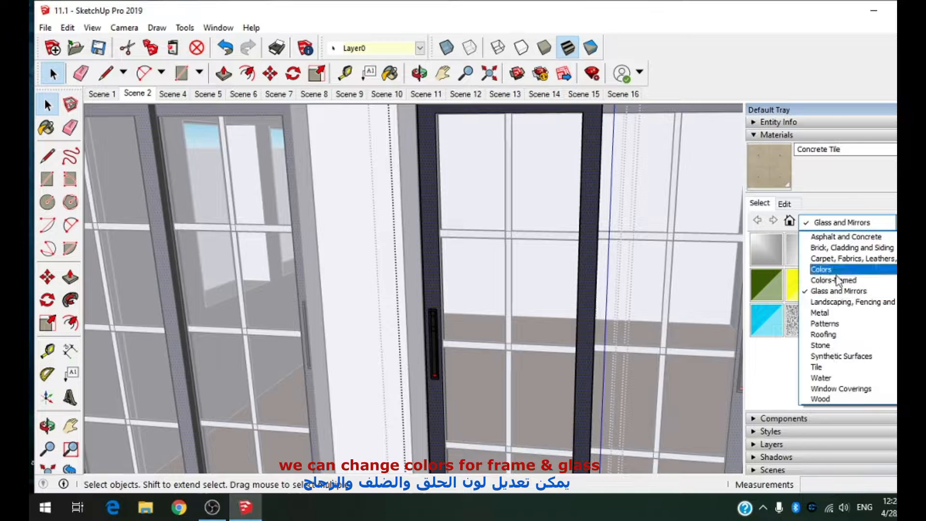
pyautogui.click(840, 400)
pyautogui.moveTo(841, 286)
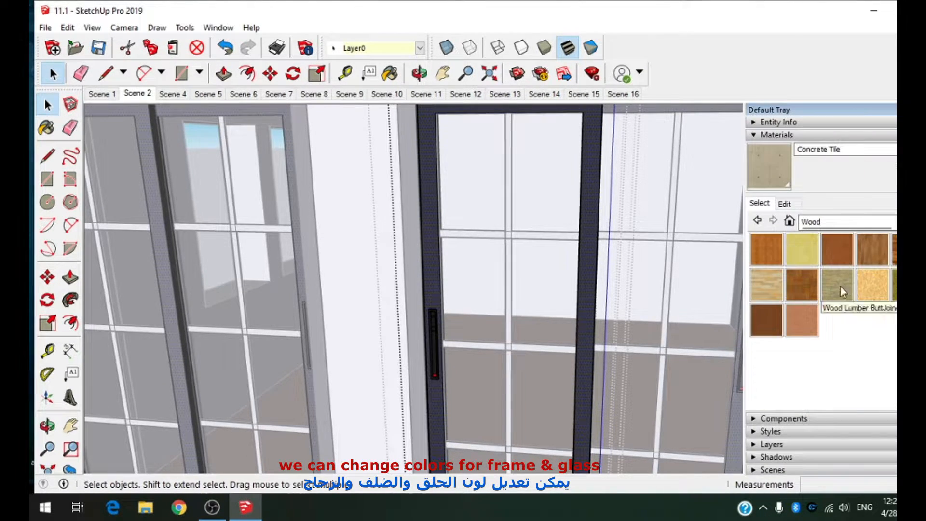
pyautogui.click(798, 285)
pyautogui.click(585, 307)
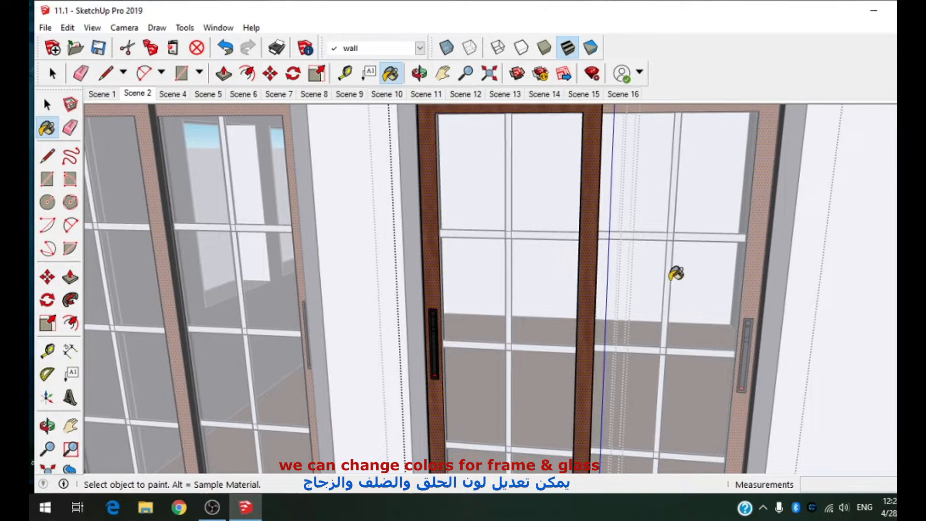
pyautogui.scroll(-5, 676, 273)
pyautogui.moveTo(643, 263); pyautogui.dragTo(622, 270, button='middle')
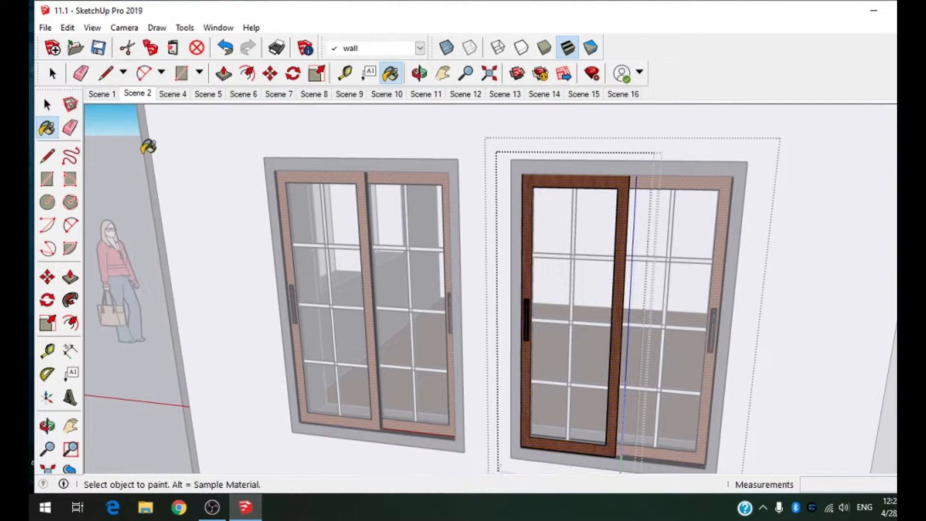
# Step: Leave the nested sash for the window's outer editing level and show the Metal material collection
pyautogui.press('space')
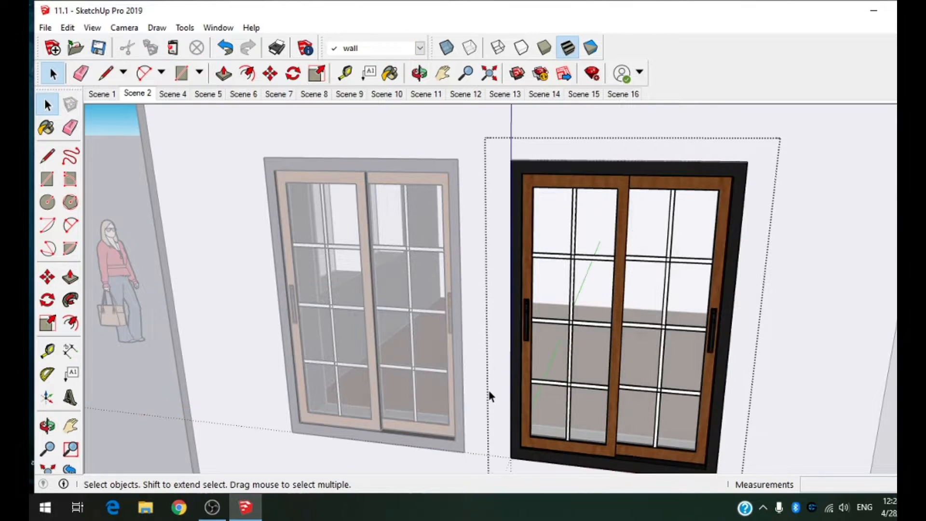
pyautogui.moveTo(489, 390); pyautogui.dragTo(715, 272, button='middle')
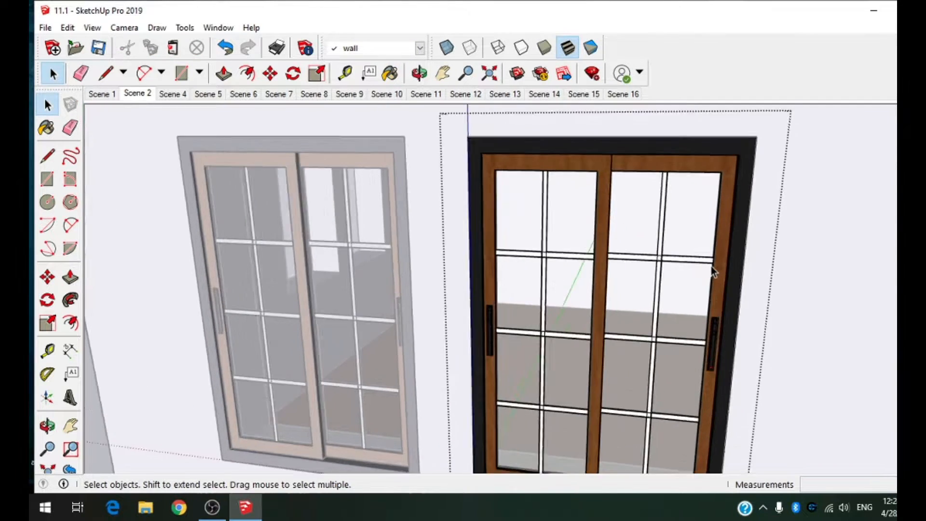
pyautogui.scroll(3, 714, 273)
pyautogui.moveTo(845, 323)
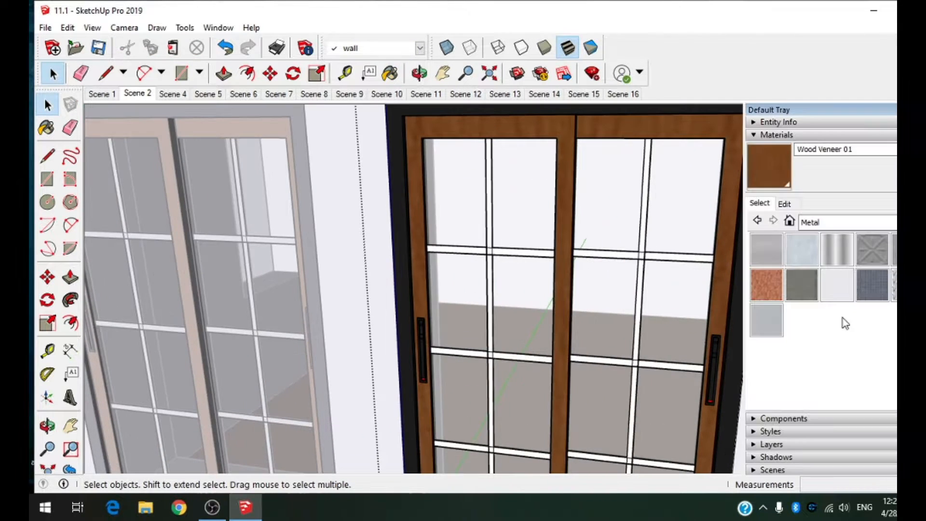
# Step: Paint the right window's outer frame with Metal Corrugated Shiny
pyautogui.click(831, 264)
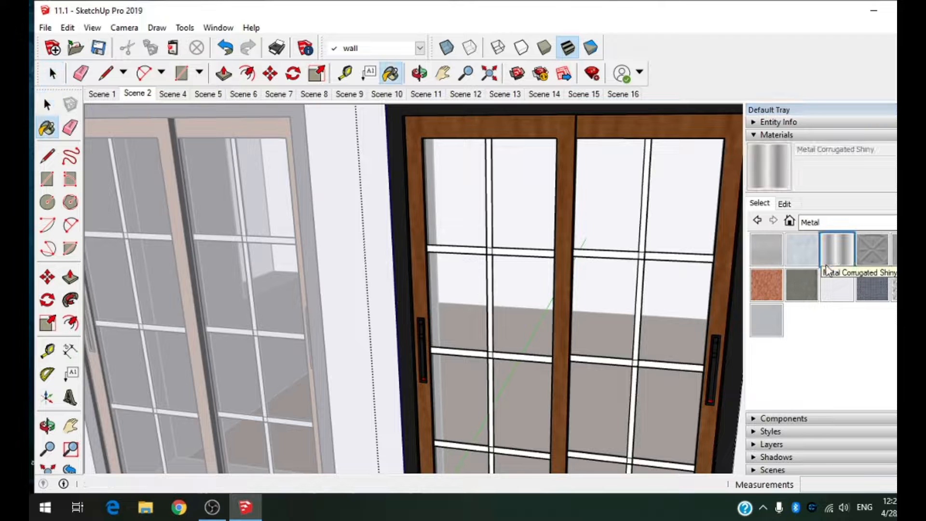
pyautogui.click(721, 387)
pyautogui.scroll(-5, 815, 302)
pyautogui.scroll(2, 808, 306)
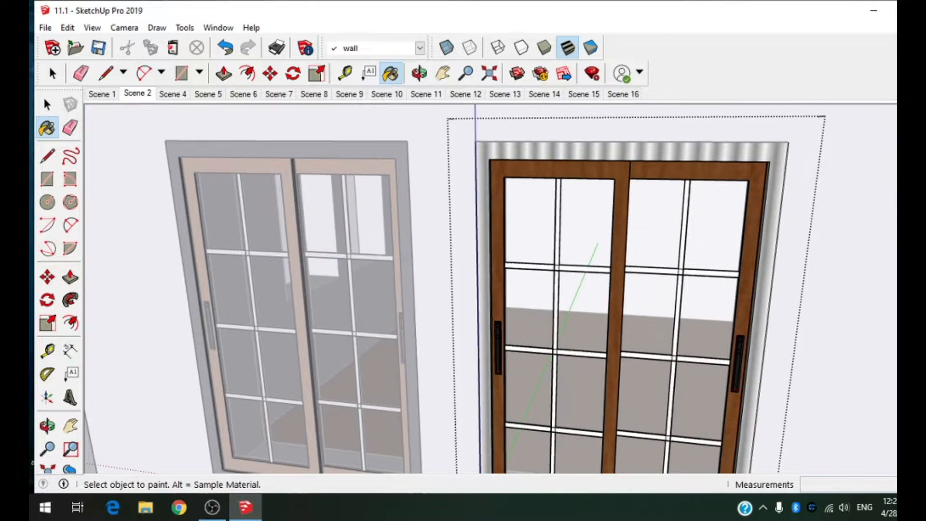
# Step: Apply Metal Aluminum Anodized to the right window's outer frame
pyautogui.moveTo(789, 221)
pyautogui.click(794, 248)
pyautogui.click(773, 374)
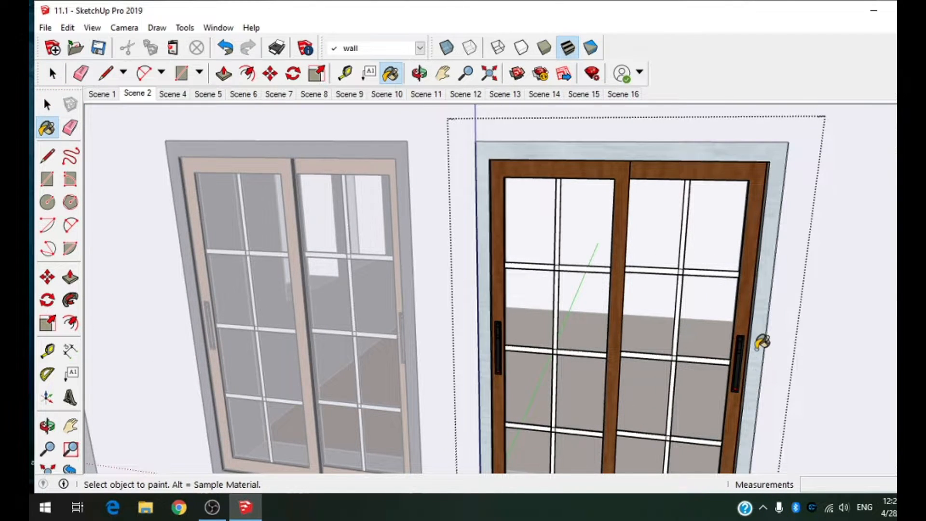
pyautogui.scroll(-3, 763, 337)
pyautogui.scroll(1, 782, 275)
# Step: Open the right sash's nested glass pane and paint it with Translucent Glass Tinted from the Glass and Mirrors materials
pyautogui.moveTo(845, 188)
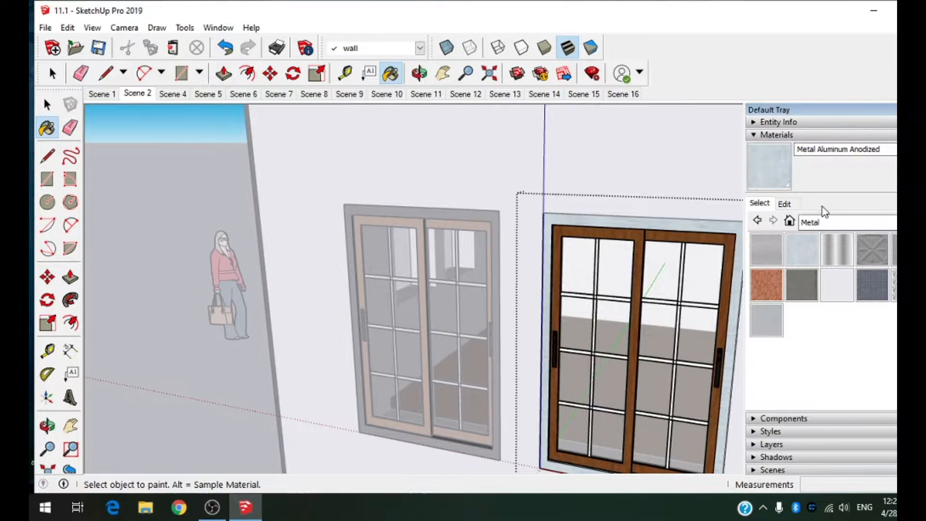
pyautogui.click(832, 223)
pyautogui.scroll(1, 841, 269)
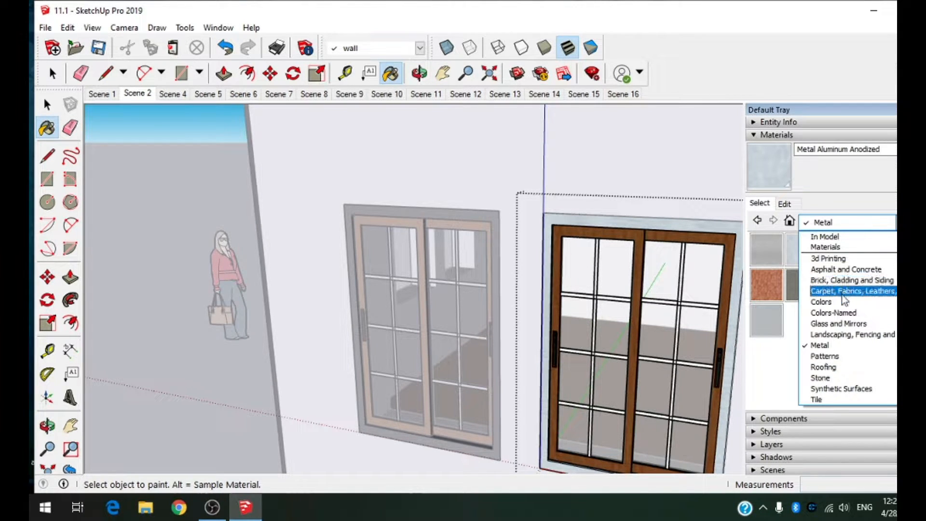
pyautogui.click(842, 323)
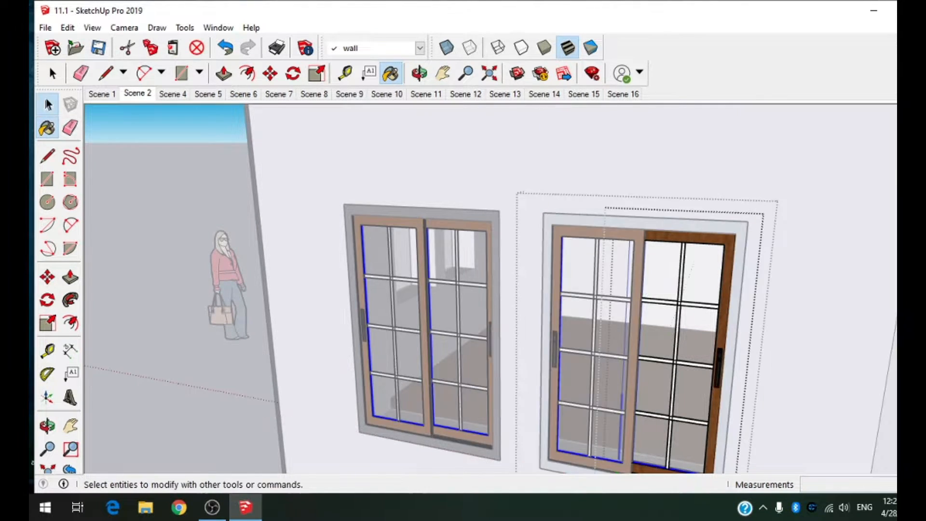
pyautogui.click(47, 104)
pyautogui.tripleClick(691, 334)
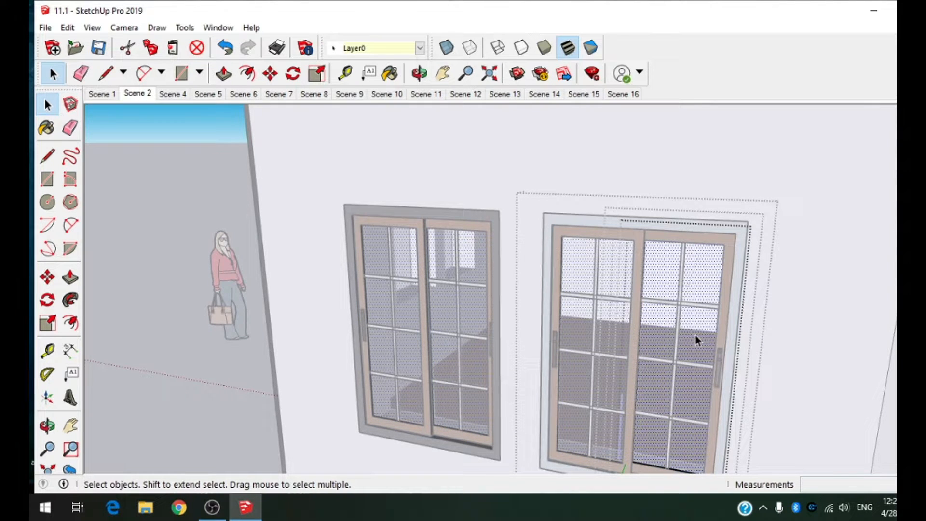
pyautogui.scroll(3, 695, 339)
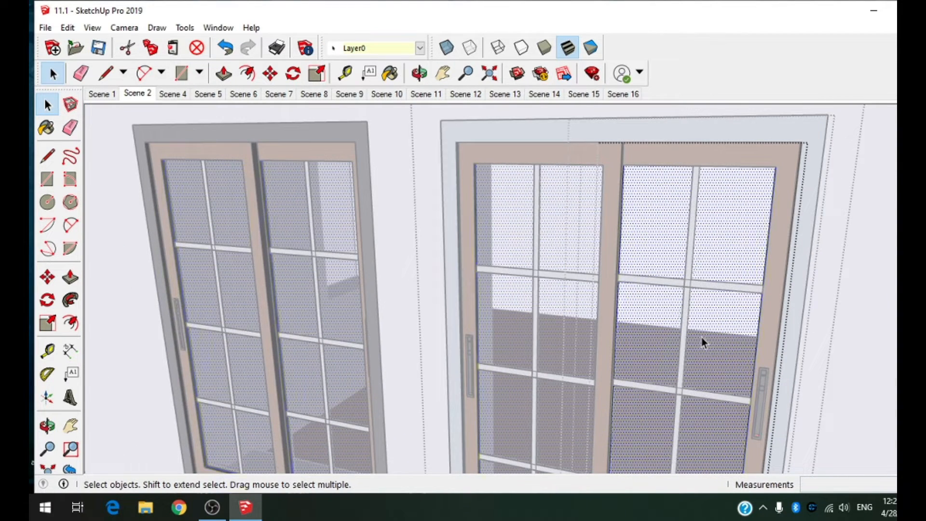
pyautogui.press('b')
pyautogui.click(709, 324)
pyautogui.press('space')
pyautogui.scroll(-5, 687, 267)
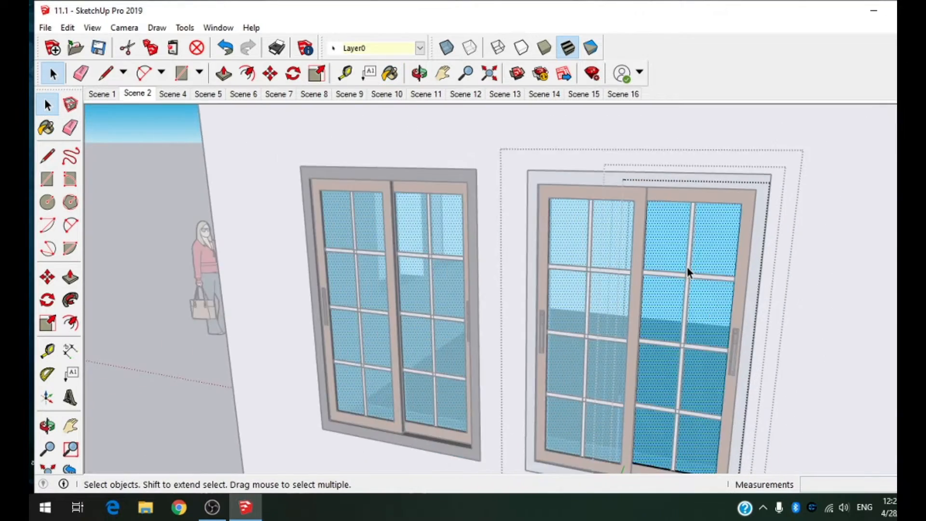
# Step: Check the front windows' panes from inside the room and close the component editing
pyautogui.moveTo(722, 282); pyautogui.dragTo(410, 145, button='middle')
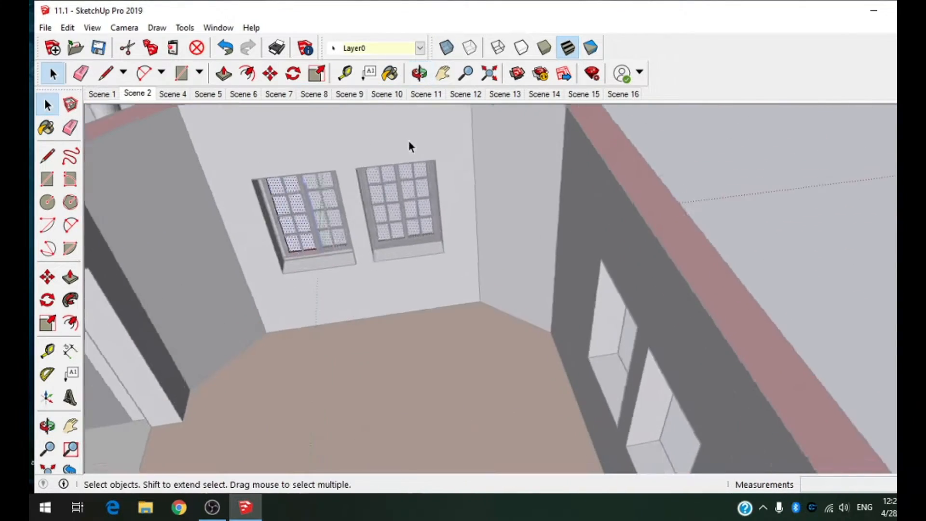
pyautogui.scroll(3, 409, 145)
pyautogui.doubleClick(369, 246)
pyautogui.moveTo(396, 193); pyautogui.dragTo(711, 193, button='middle')
pyautogui.scroll(-5, 665, 228)
pyautogui.click(179, 312)
pyautogui.scroll(3, 701, 176)
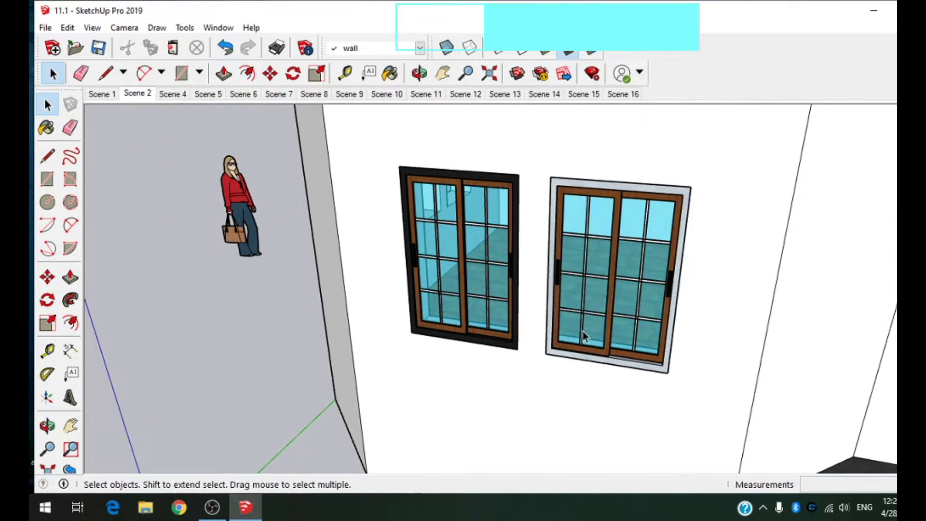
# Step: Examine the two front windows from inside the room and from outside the house
pyautogui.moveTo(763, 198); pyautogui.dragTo(537, 247, button='middle')
pyautogui.scroll(4, 453, 212)
pyautogui.scroll(-6, 483, 251)
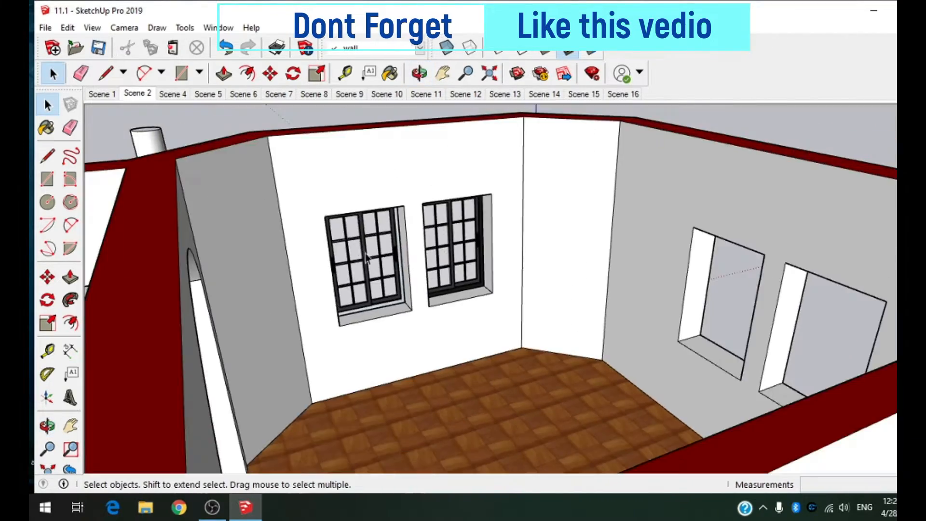
pyautogui.moveTo(434, 260); pyautogui.dragTo(756, 288, button='middle')
pyautogui.scroll(-6, 475, 297)
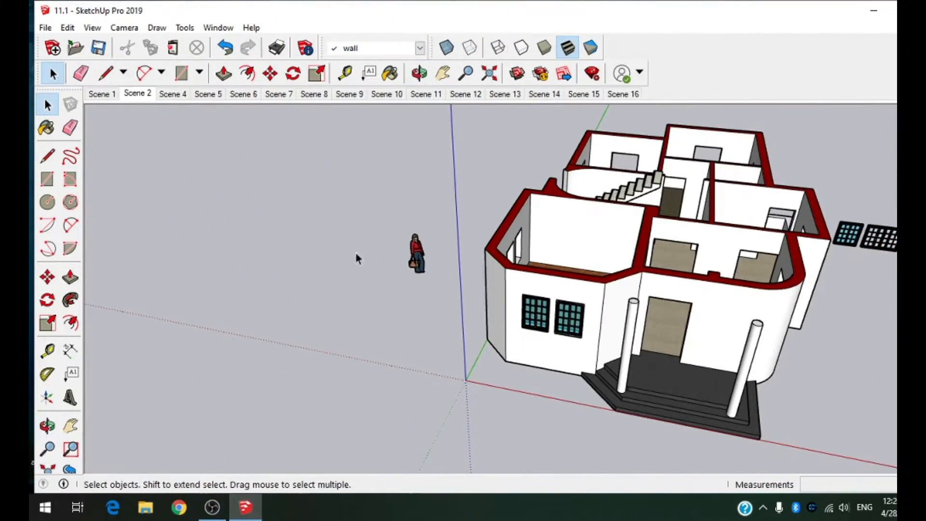
pyautogui.moveTo(482, 279); pyautogui.dragTo(557, 328, button='middle')
pyautogui.scroll(5, 560, 328)
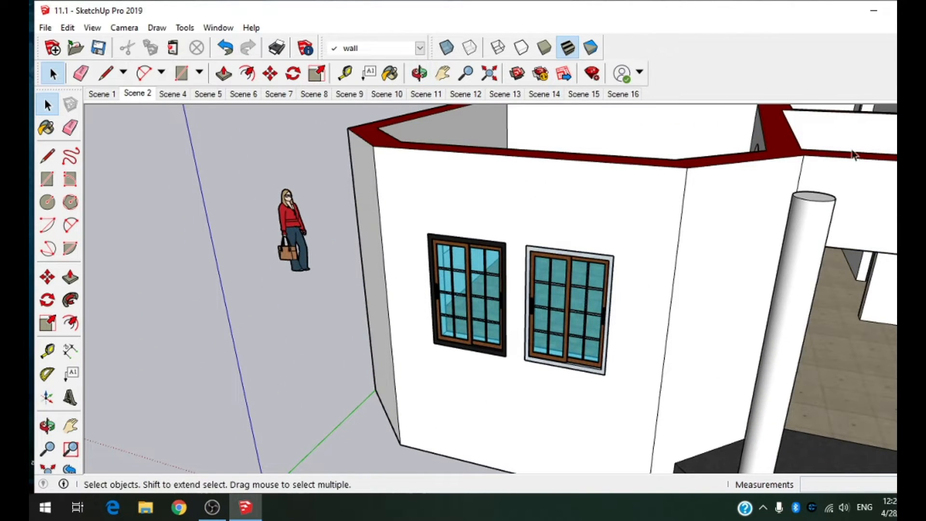
# Step: Raise the opacity of the Translucent Glass Tinted material so the window panes look nearly solid
pyautogui.moveTo(909, 150)
pyautogui.click(784, 205)
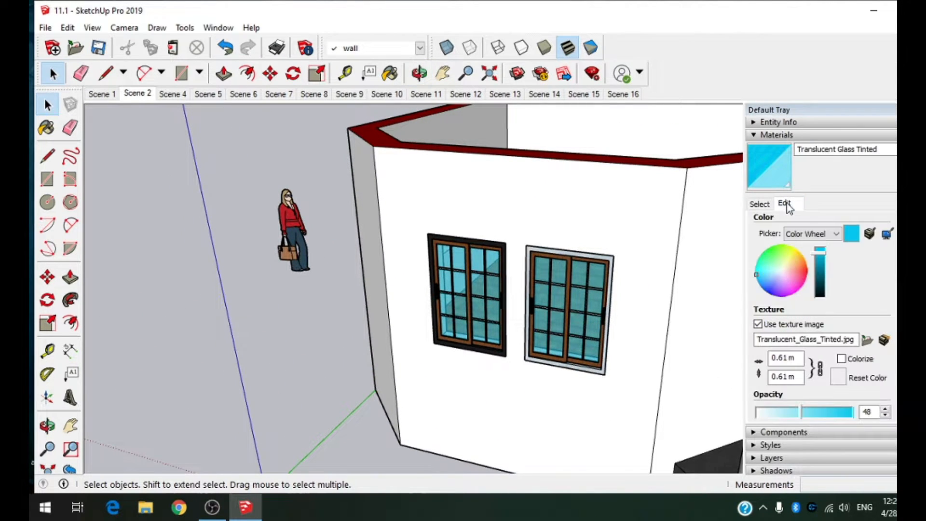
pyautogui.scroll(4, 567, 234)
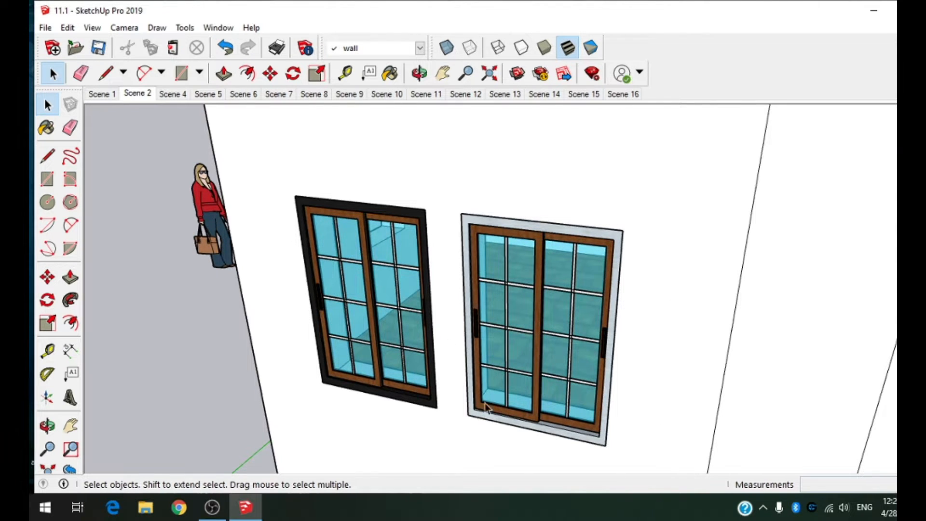
pyautogui.moveTo(897, 133)
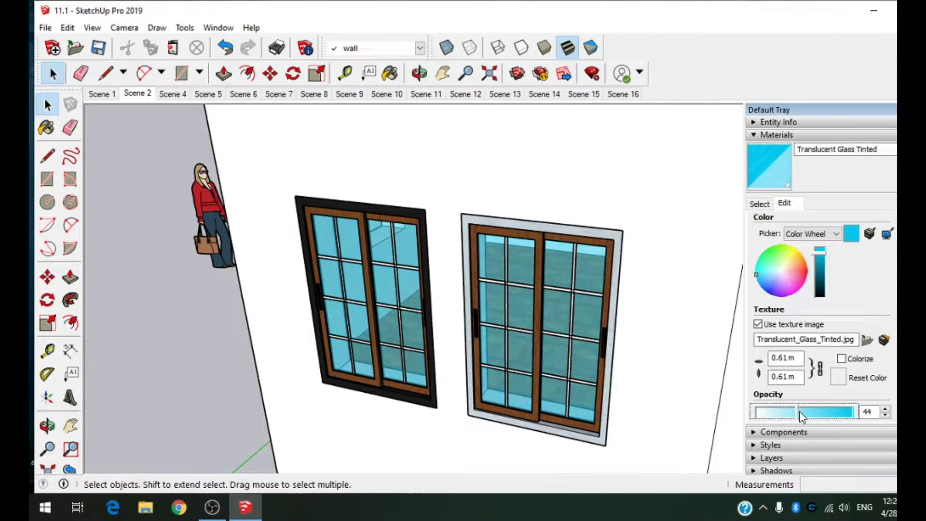
pyautogui.moveTo(801, 414); pyautogui.dragTo(837, 411)
pyautogui.click(660, 359)
# Step: Search the 3D Warehouse for "door" to find a model for the front entrance
pyautogui.scroll(-5, 840, 213)
pyautogui.moveTo(864, 205); pyautogui.dragTo(833, 246, button='middle')
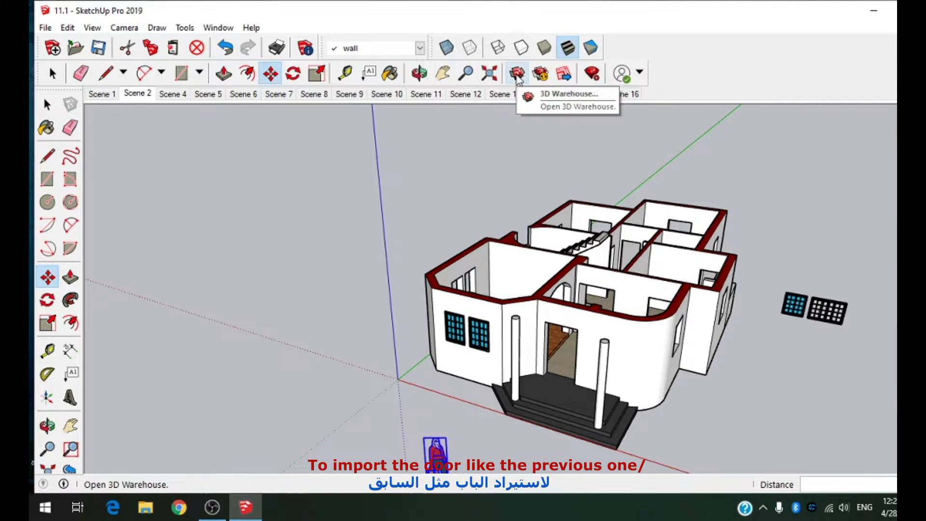
pyautogui.scroll(5, 529, 369)
pyautogui.moveTo(536, 364); pyautogui.dragTo(603, 321, button='middle')
pyautogui.scroll(1, 644, 275)
pyautogui.moveTo(645, 275); pyautogui.dragTo(638, 255, button='middle')
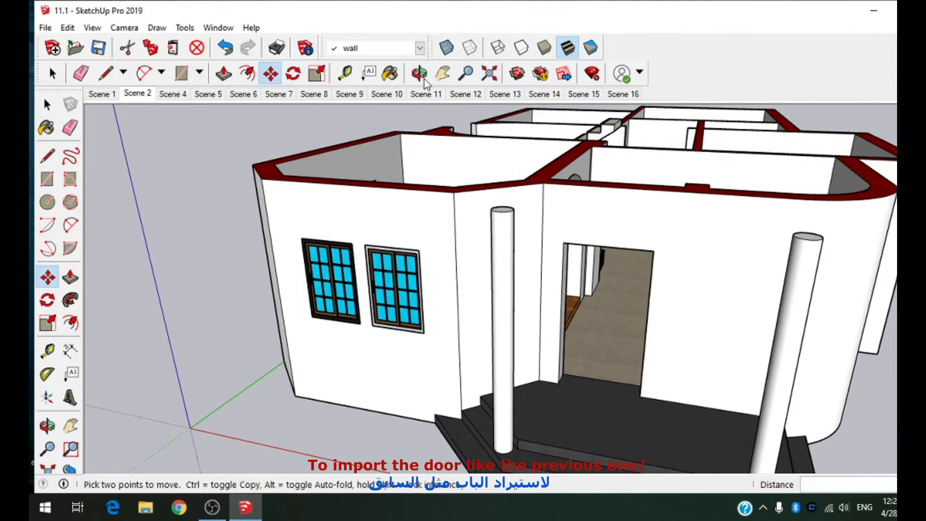
pyautogui.click(518, 74)
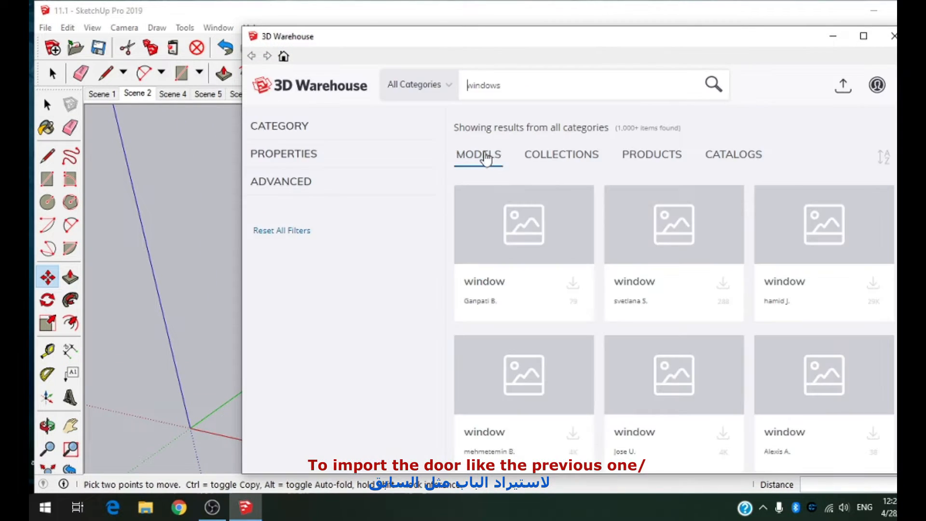
pyautogui.write('door')
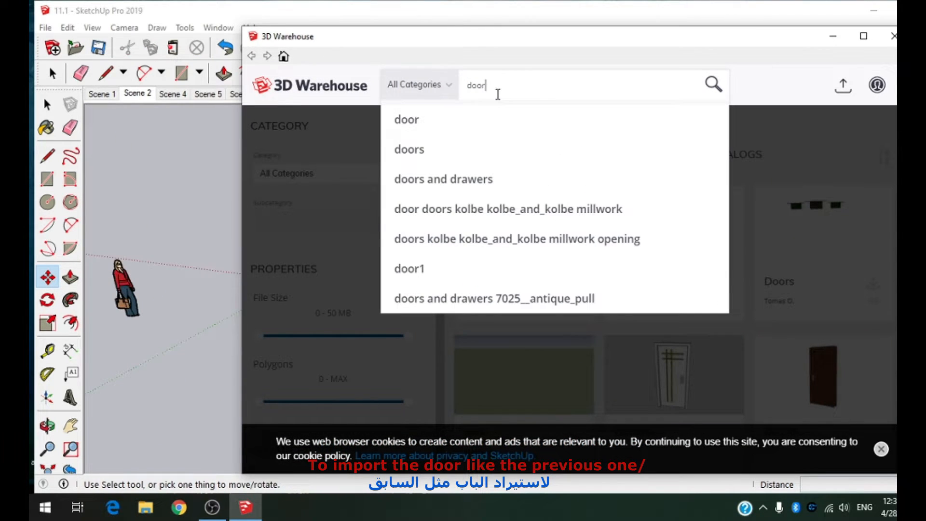
pyautogui.click(436, 269)
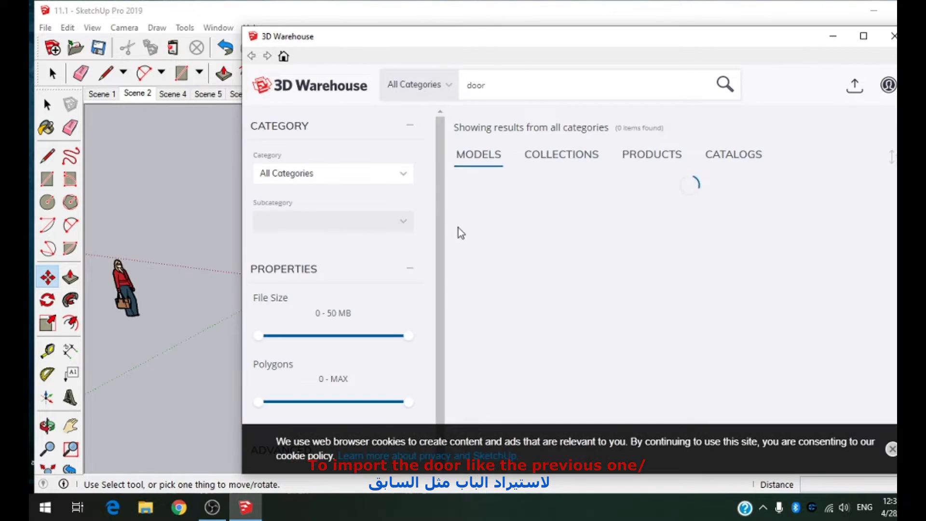
# Step: Pick the brown wooden Door1 model from the "door1" results and load it directly into the model
pyautogui.scroll(-3, 659, 241)
pyautogui.scroll(-1, 659, 241)
pyautogui.scroll(3, 711, 342)
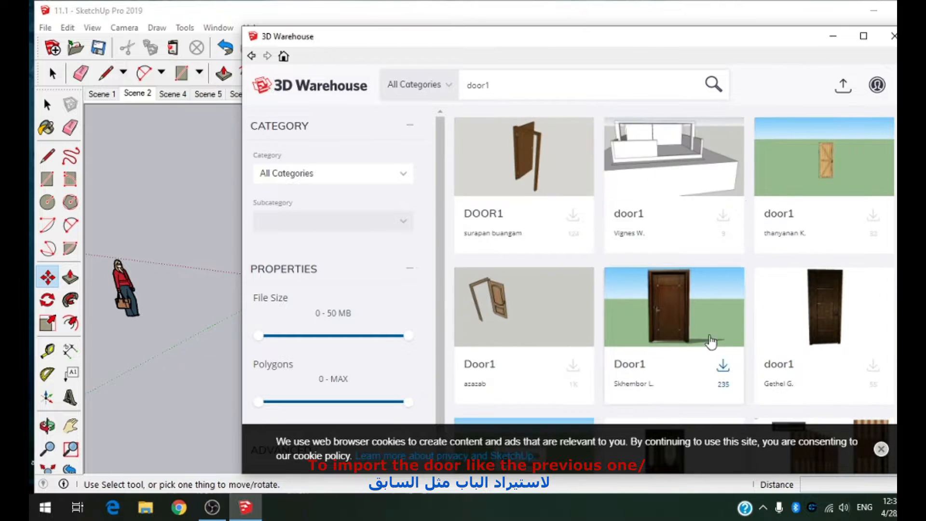
pyautogui.click(652, 333)
pyautogui.click(666, 326)
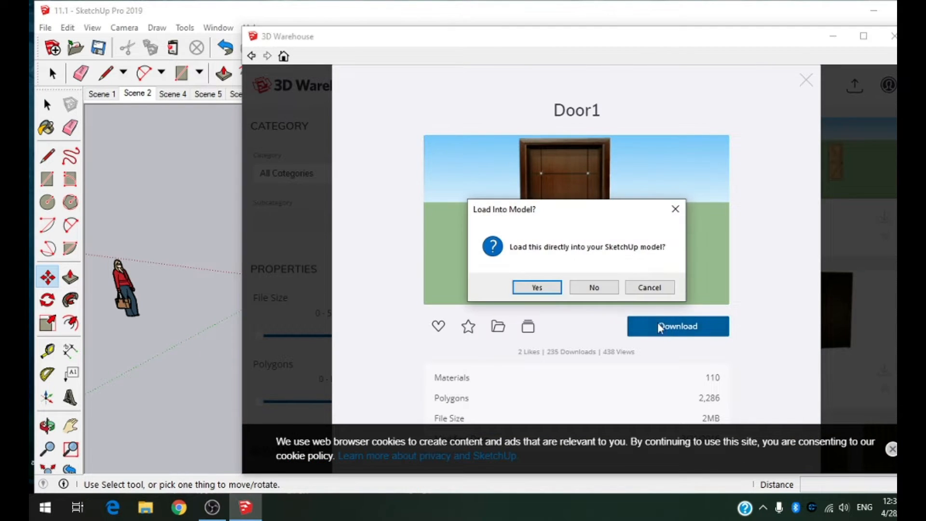
pyautogui.click(538, 289)
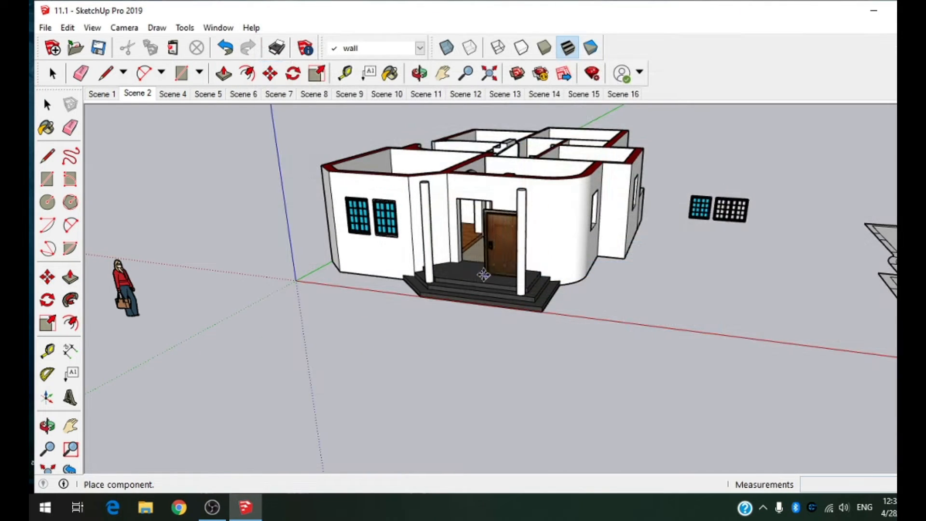
# Step: Place the door component on the dark porch floor in front of the main entrance opening
pyautogui.scroll(5, 481, 253)
pyautogui.moveTo(481, 253); pyautogui.dragTo(480, 330, button='middle')
pyautogui.scroll(6, 513, 316)
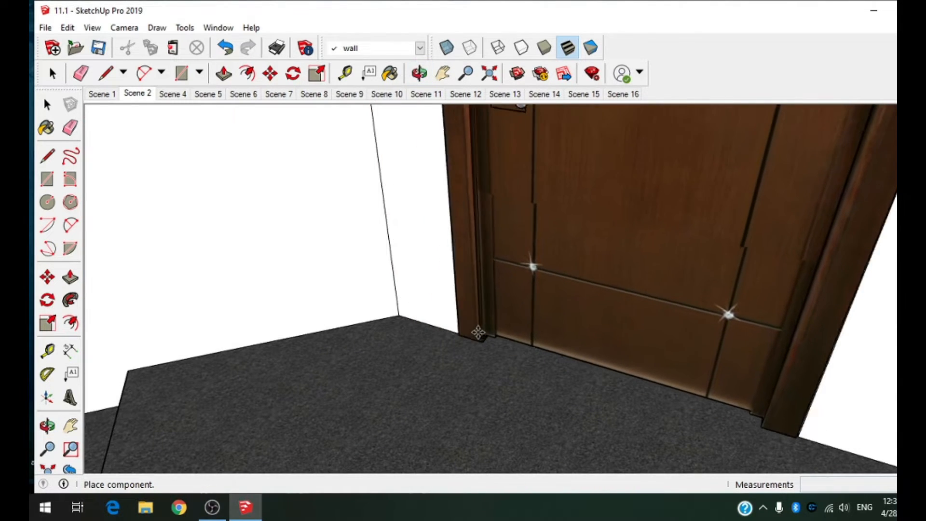
pyautogui.scroll(-2, 478, 331)
pyautogui.scroll(2, 473, 332)
pyautogui.scroll(-6, 520, 333)
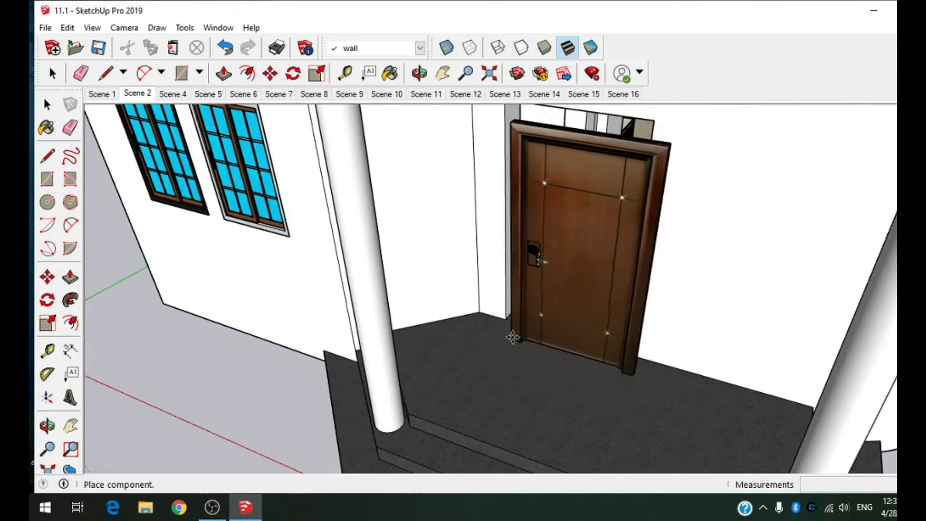
pyautogui.click(498, 348)
# Step: Move the entrance door by its top corner into the wall opening of the main entrance
pyautogui.moveTo(529, 253); pyautogui.dragTo(557, 355, button='middle')
pyautogui.scroll(5, 499, 223)
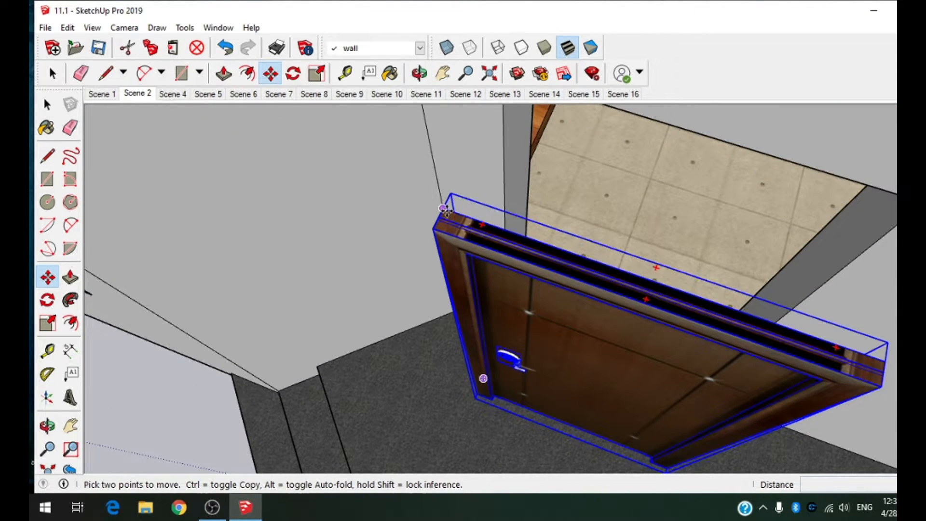
pyautogui.click(444, 209)
pyautogui.scroll(-5, 546, 167)
pyautogui.moveTo(557, 164); pyautogui.dragTo(115, 114, button='middle')
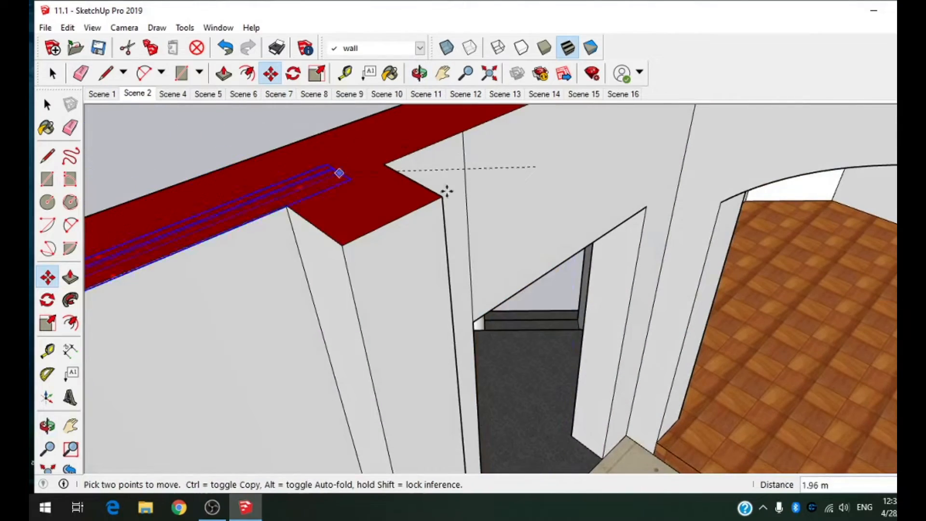
pyautogui.scroll(4, 645, 205)
pyautogui.click(645, 202)
pyautogui.scroll(-4, 666, 183)
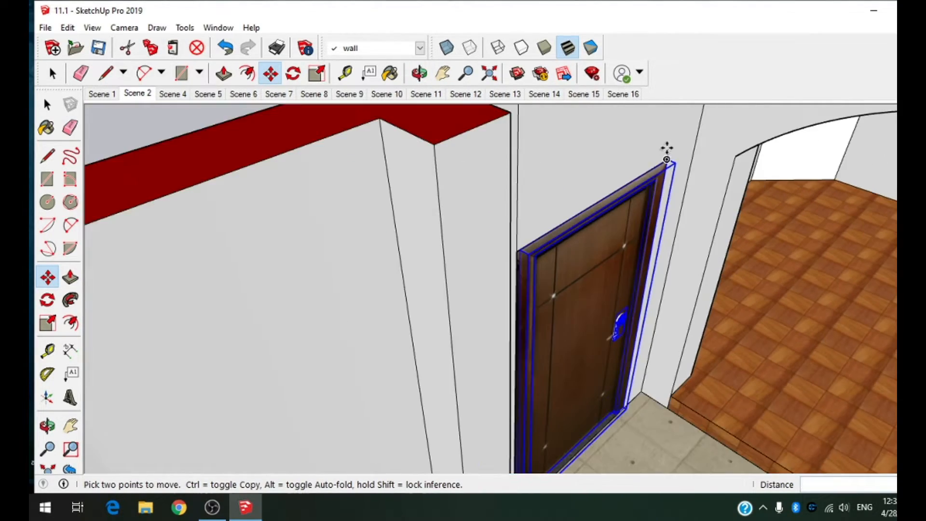
# Step: Scale the entrance door sideways so its upper frame corner meets the corner of the wall opening
pyautogui.moveTo(667, 159); pyautogui.dragTo(457, 166, button='middle')
pyautogui.scroll(5, 358, 270)
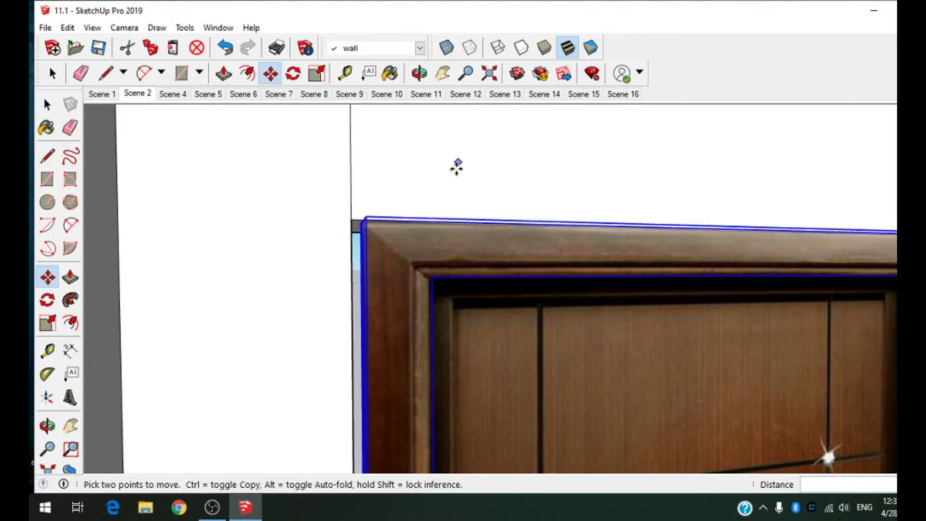
pyautogui.press('s')
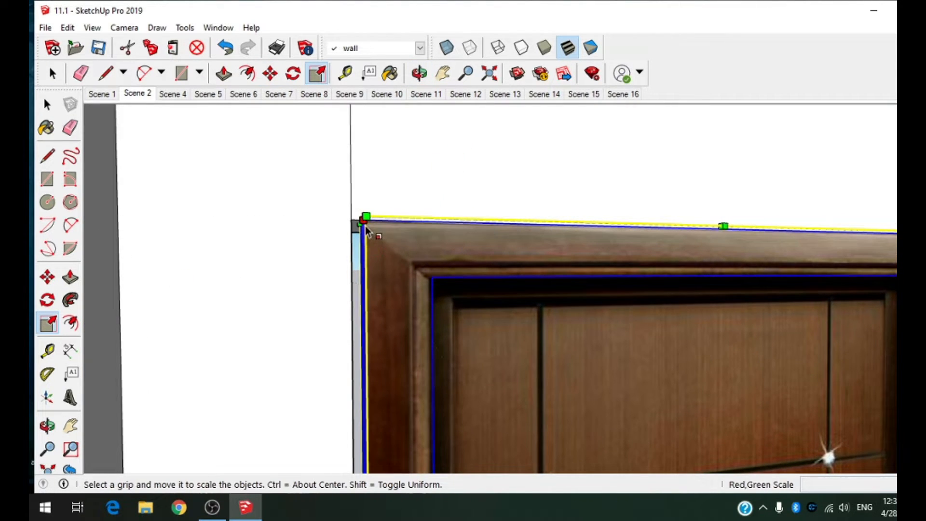
pyautogui.moveTo(362, 222); pyautogui.dragTo(352, 221)
pyautogui.scroll(-5, 357, 207)
# Step: Stretch the bottom of the entrance door down to the floor, scaling its height by about 1.04
pyautogui.moveTo(358, 205); pyautogui.dragTo(457, 405, button='middle')
pyautogui.scroll(5, 641, 428)
pyautogui.scroll(5, 687, 410)
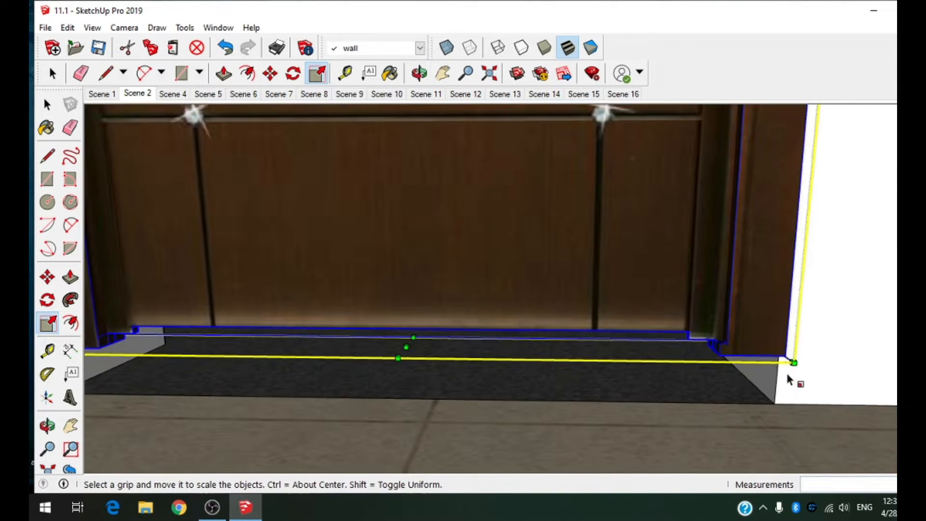
pyautogui.moveTo(788, 376); pyautogui.dragTo(853, 311, button='middle')
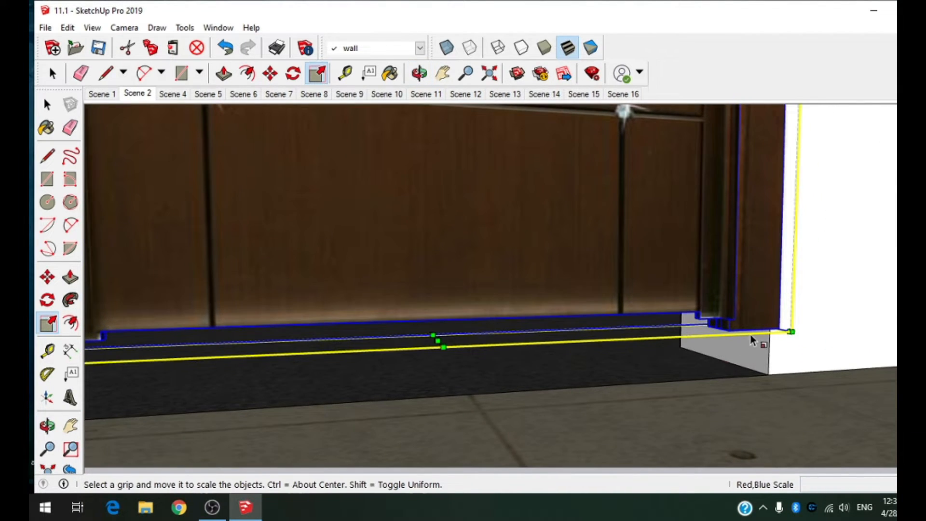
pyautogui.scroll(-5, 786, 338)
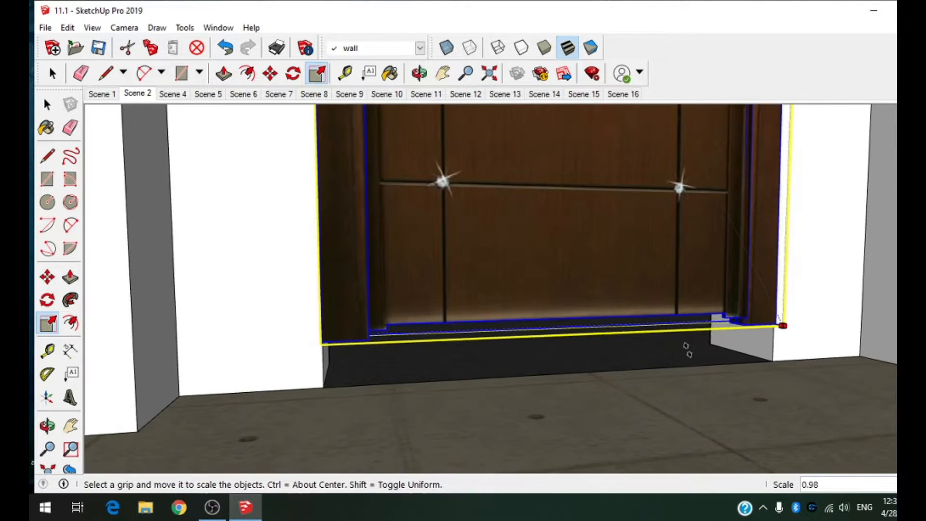
pyautogui.moveTo(571, 337); pyautogui.dragTo(571, 373)
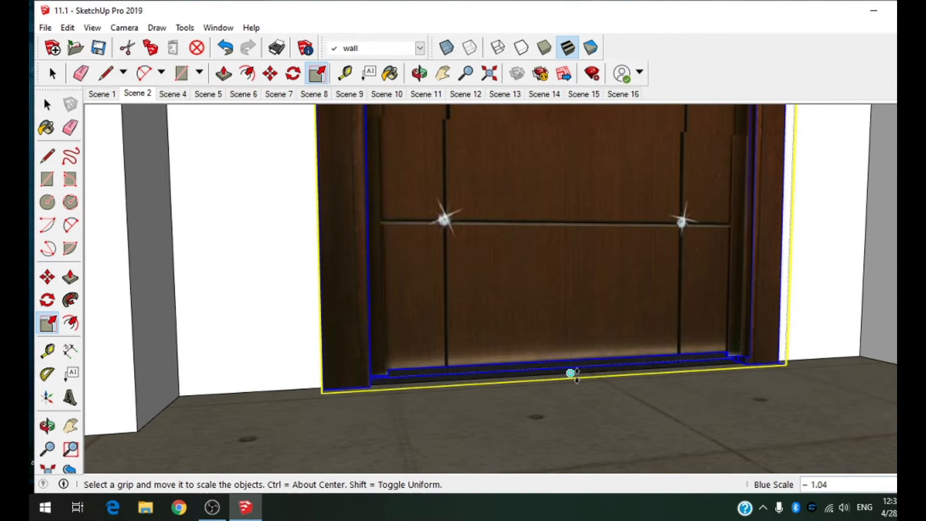
# Step: Leave the Scale tool, clear the selection and review the fitted entrance door from the porch side
pyautogui.scroll(-3, 594, 396)
pyautogui.scroll(-5, 643, 358)
pyautogui.moveTo(643, 357); pyautogui.dragTo(626, 287, button='middle')
pyautogui.scroll(-5, 627, 288)
pyautogui.moveTo(289, 256); pyautogui.dragTo(450, 246, button='middle')
pyautogui.moveTo(313, 314); pyautogui.dragTo(500, 306, button='middle')
pyautogui.scroll(3, 498, 301)
pyautogui.click(232, 173)
pyautogui.click(52, 74)
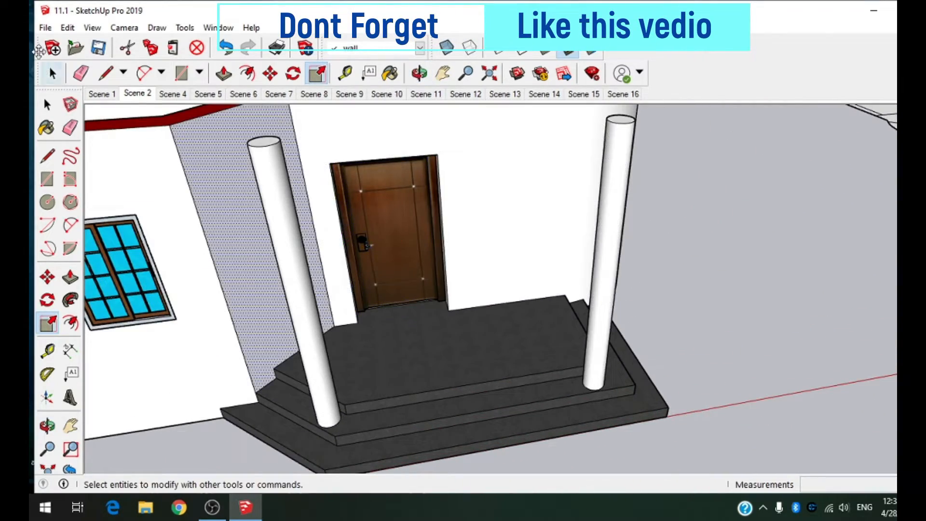
pyautogui.click(620, 249)
# Step: Load a plain brown wooden door from the 3D Warehouse for the interior doorway at the corridor's end
pyautogui.scroll(-5, 627, 237)
pyautogui.moveTo(461, 180); pyautogui.dragTo(533, 306, button='middle')
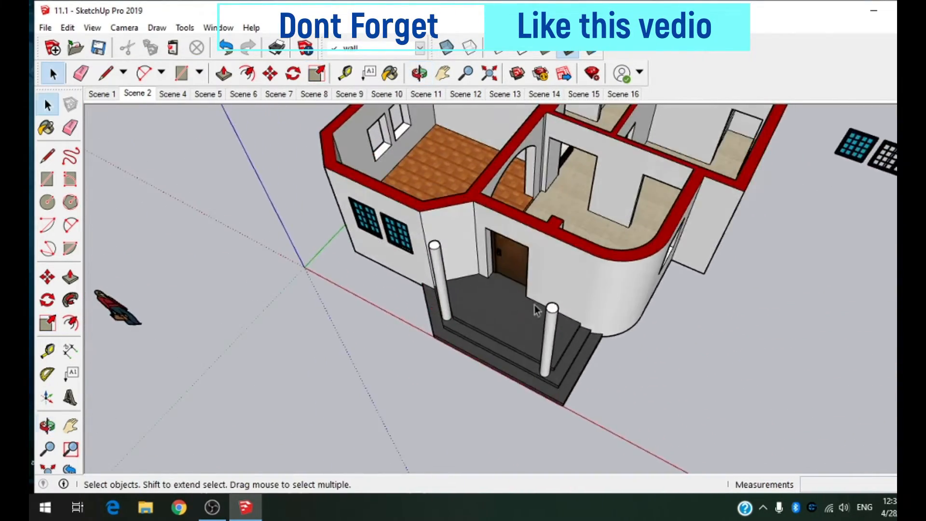
pyautogui.scroll(4, 601, 157)
pyautogui.moveTo(603, 159); pyautogui.dragTo(497, 169, button='middle')
pyautogui.scroll(-3, 622, 167)
pyautogui.scroll(-6, 558, 140)
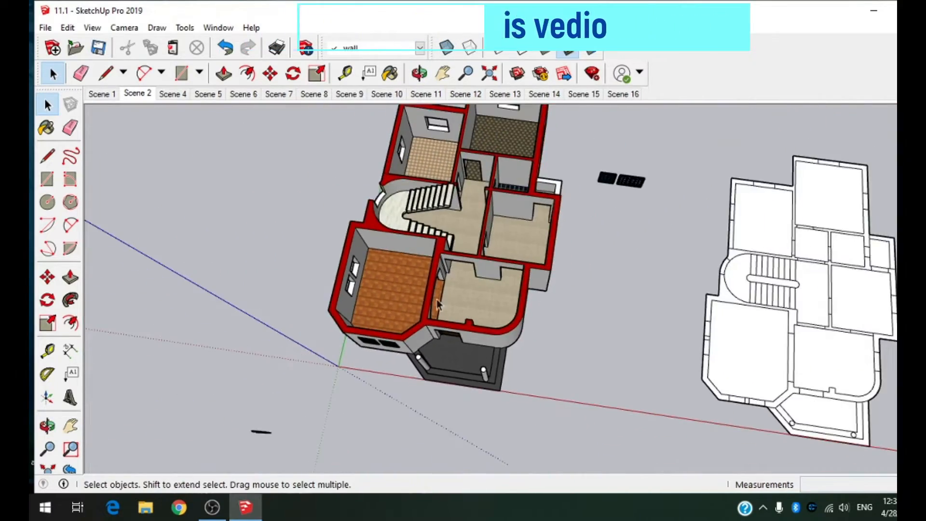
pyautogui.scroll(8, 437, 181)
pyautogui.moveTo(443, 188); pyautogui.dragTo(609, 114, button='middle')
pyautogui.moveTo(924, 140)
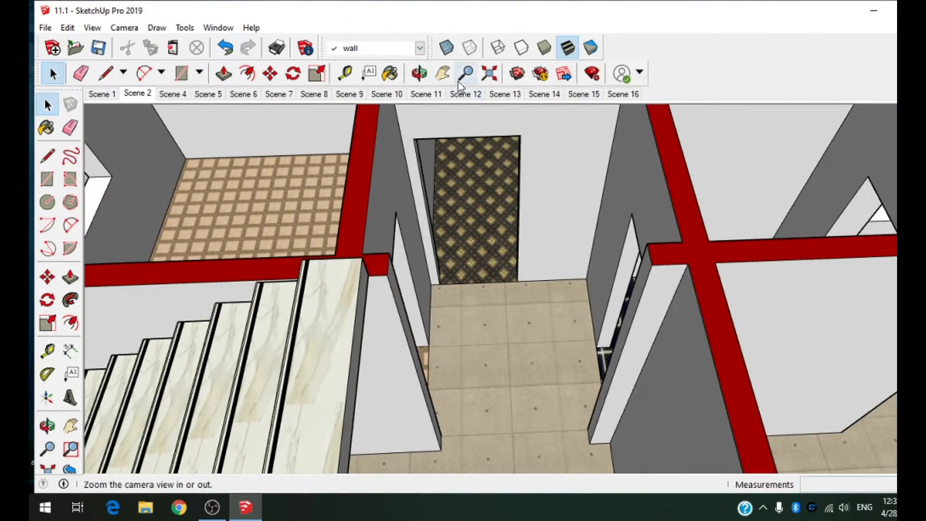
pyautogui.click(517, 73)
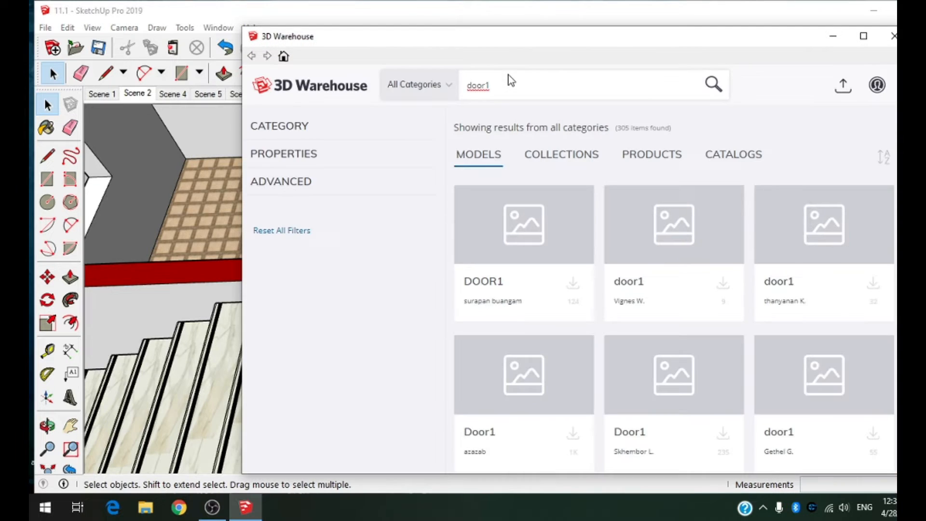
pyautogui.scroll(-10, 687, 236)
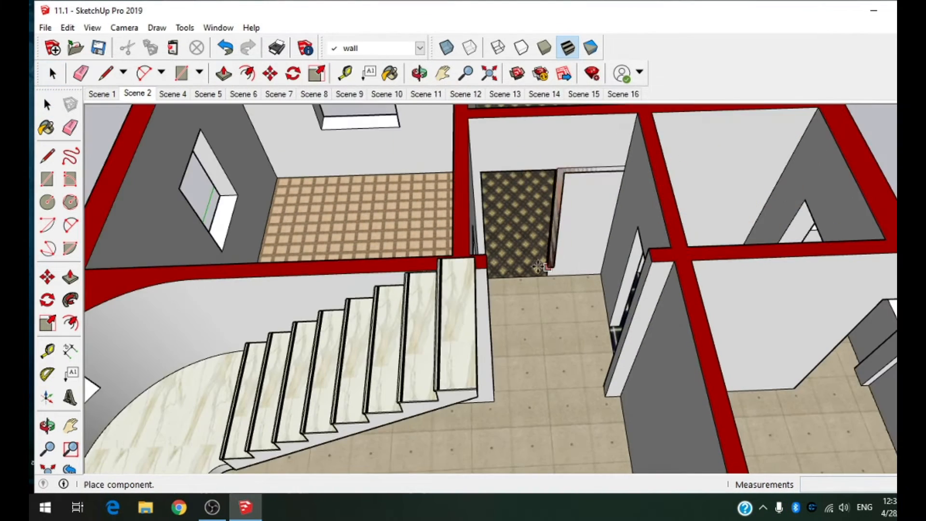
# Step: Place the wooden door in the doorway to the dark patterned-floor room at the corridor's end
pyautogui.scroll(10, 507, 352)
pyautogui.scroll(-3, 506, 352)
pyautogui.moveTo(526, 328); pyautogui.dragTo(492, 314, button='middle')
pyautogui.scroll(-2, 493, 314)
pyautogui.scroll(5, 589, 173)
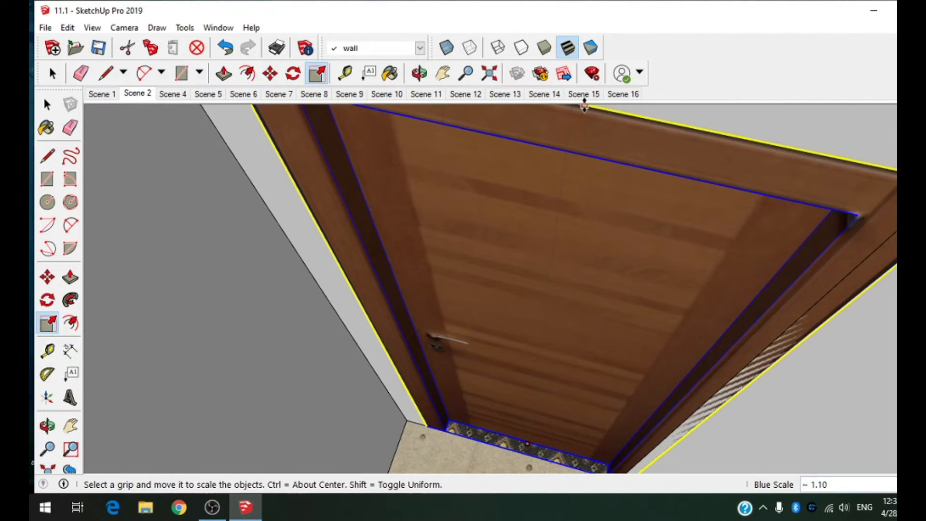
# Step: Scale the interior door to fill its doorway, about 1.10 vertically and about 0.93 by 0.91 along red and green
pyautogui.moveTo(585, 105); pyautogui.dragTo(585, 107)
pyautogui.moveTo(857, 278); pyautogui.dragTo(868, 244, button='middle')
pyautogui.scroll(-3, 873, 260)
pyautogui.moveTo(759, 416); pyautogui.dragTo(747, 416)
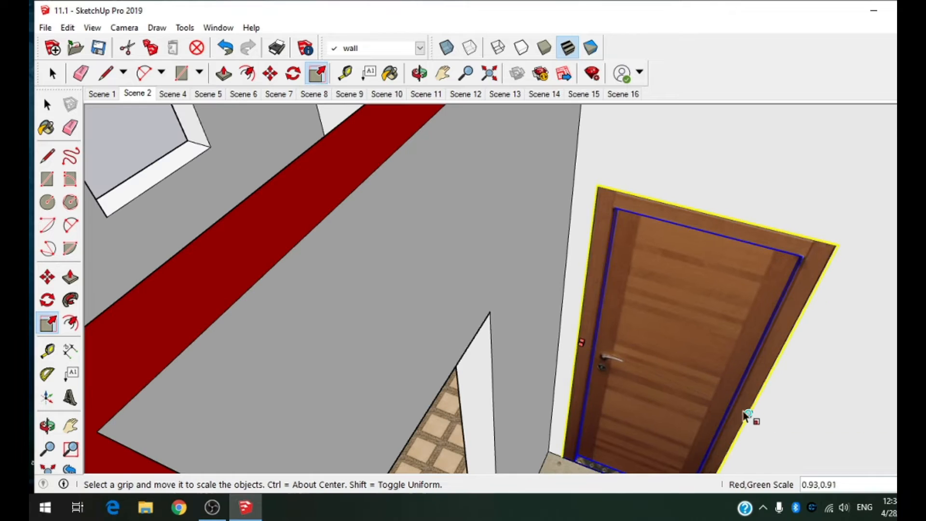
pyautogui.scroll(-5, 709, 309)
pyautogui.moveTo(702, 309); pyautogui.dragTo(711, 372, button='middle')
pyautogui.press('space')
# Step: Mirror the interior door with Flip Along so its handle sits on the opposite side
pyautogui.scroll(5, 716, 371)
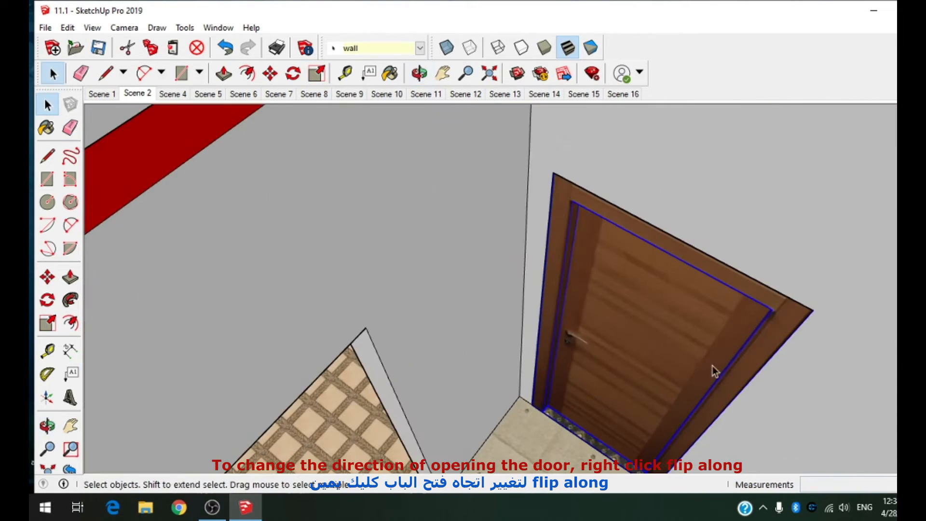
pyautogui.rightClick(673, 358)
pyautogui.moveTo(733, 307)
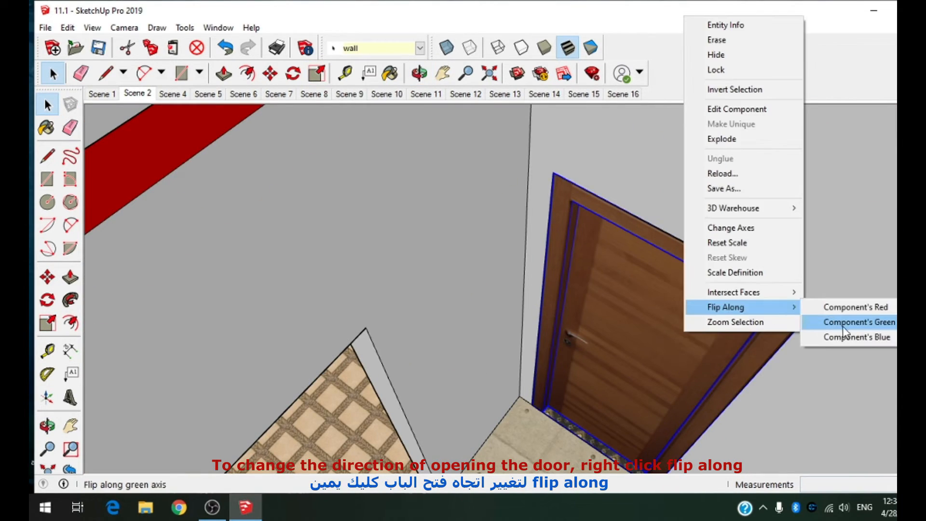
pyautogui.scroll(-5, 711, 332)
pyautogui.scroll(5, 708, 322)
pyautogui.moveTo(706, 319); pyautogui.dragTo(476, 176, button='middle')
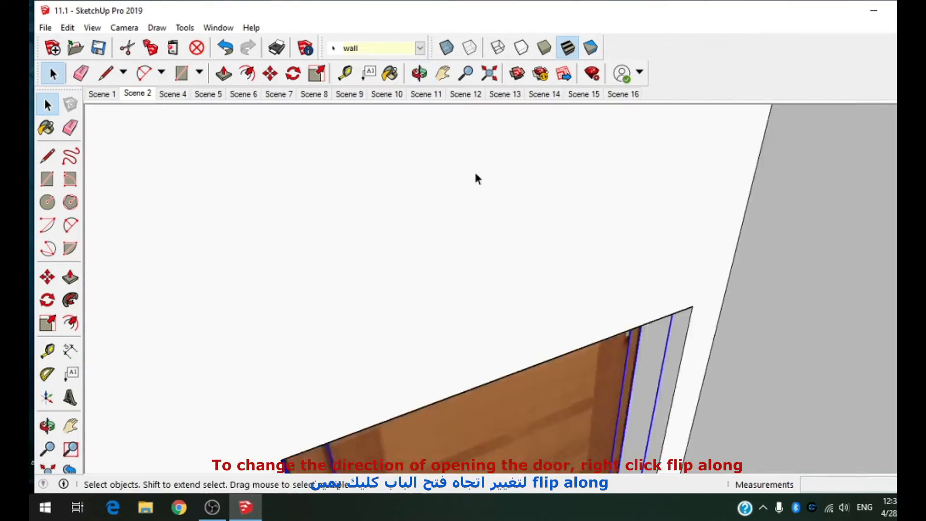
# Step: Copy the interior door from its bottom corner 1.80 m to the wall corner of the neighbouring doorway near the stairs
pyautogui.scroll(-6, 477, 208)
pyautogui.moveTo(477, 251); pyautogui.dragTo(582, 255, button='middle')
pyautogui.scroll(2, 633, 287)
pyautogui.scroll(-1, 622, 271)
pyautogui.press('m')
pyautogui.scroll(3, 504, 351)
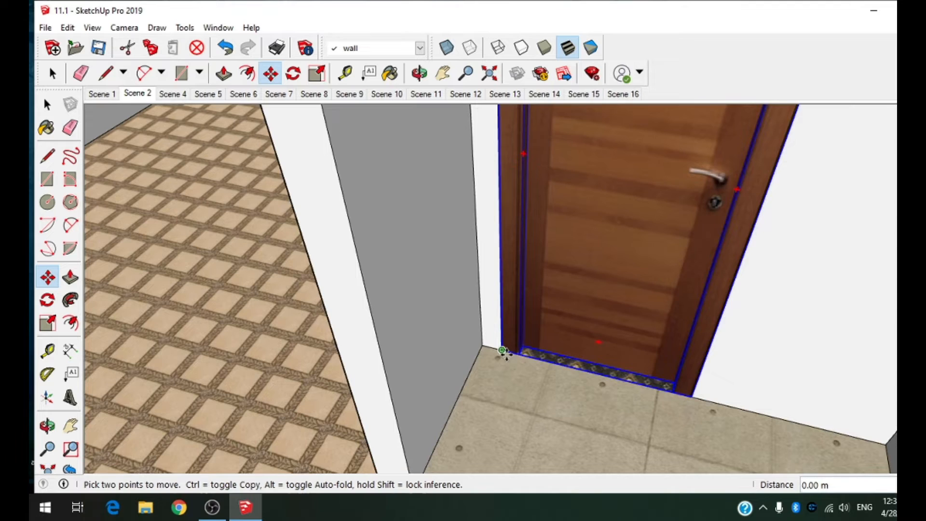
pyautogui.scroll(-7, 358, 333)
pyautogui.scroll(6, 374, 424)
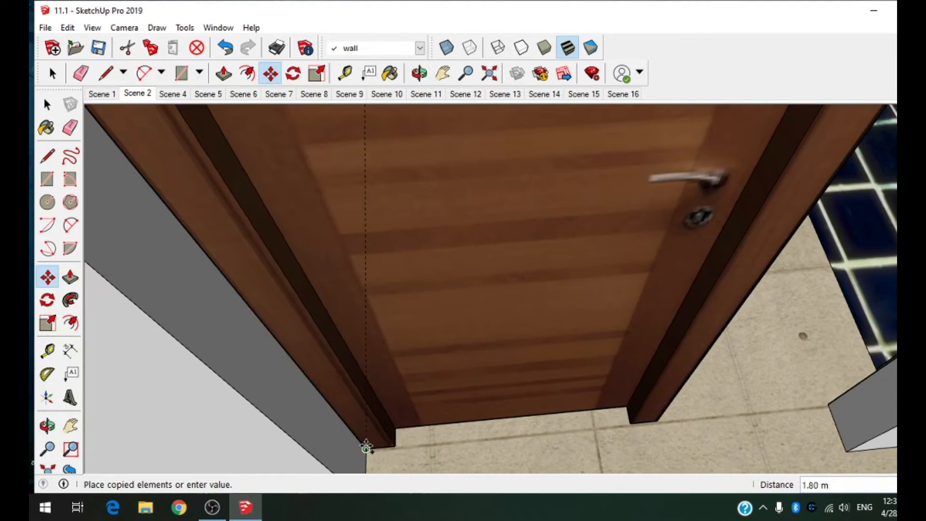
pyautogui.click(368, 448)
# Step: Rotate the copied door about its bottom corner to line up with the side wall and shift it 0.18 m into the doorway
pyautogui.scroll(-3, 370, 446)
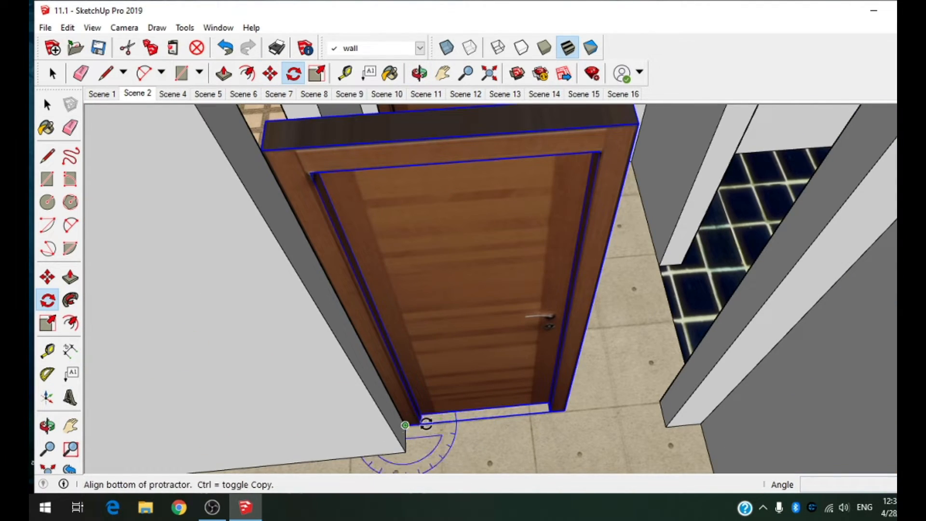
pyautogui.scroll(3, 406, 253)
pyautogui.click(406, 253)
pyautogui.scroll(-7, 435, 234)
pyautogui.moveTo(436, 234); pyautogui.dragTo(140, 361, button='middle')
pyautogui.scroll(2, 475, 299)
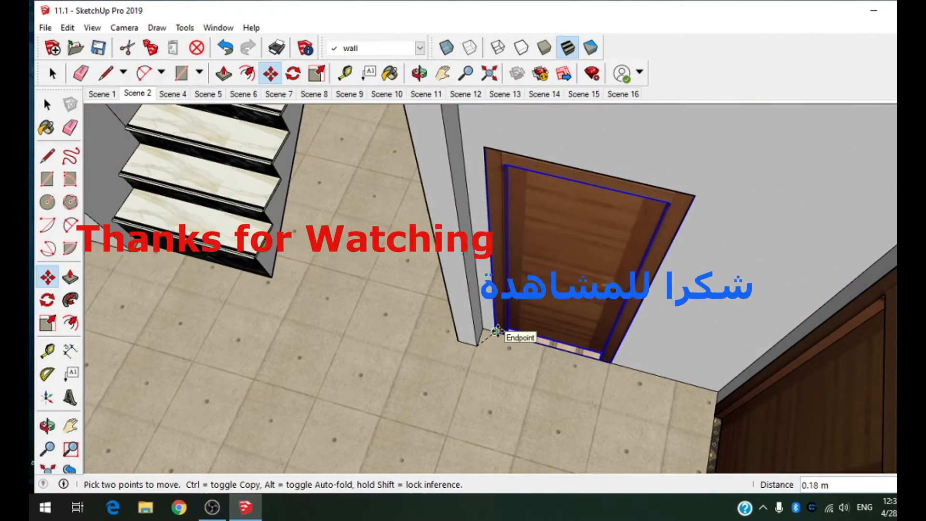